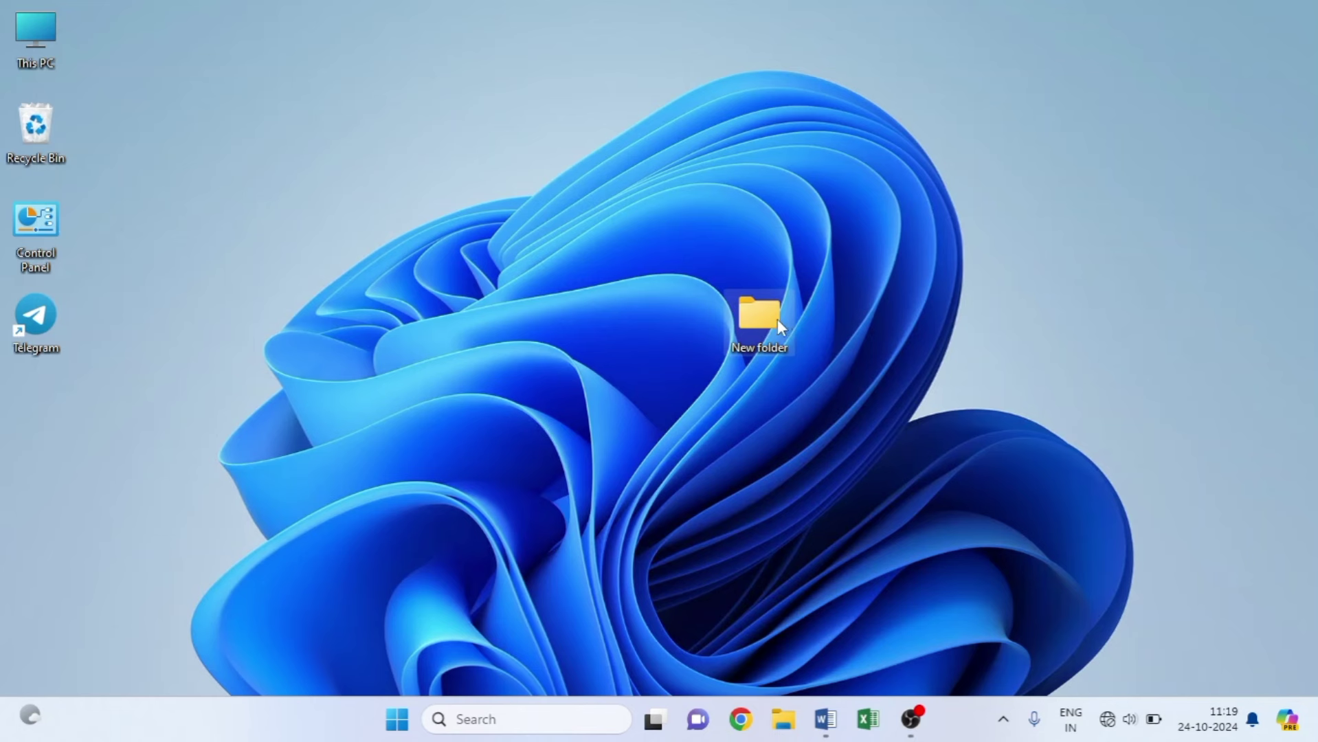
Create a new folder on the desktop and move it away from the icon column toward the middle of the desktop
{"action": "right_click", "coordinate": [777, 320]}
{"action": "left_click", "coordinate": [922, 349]}
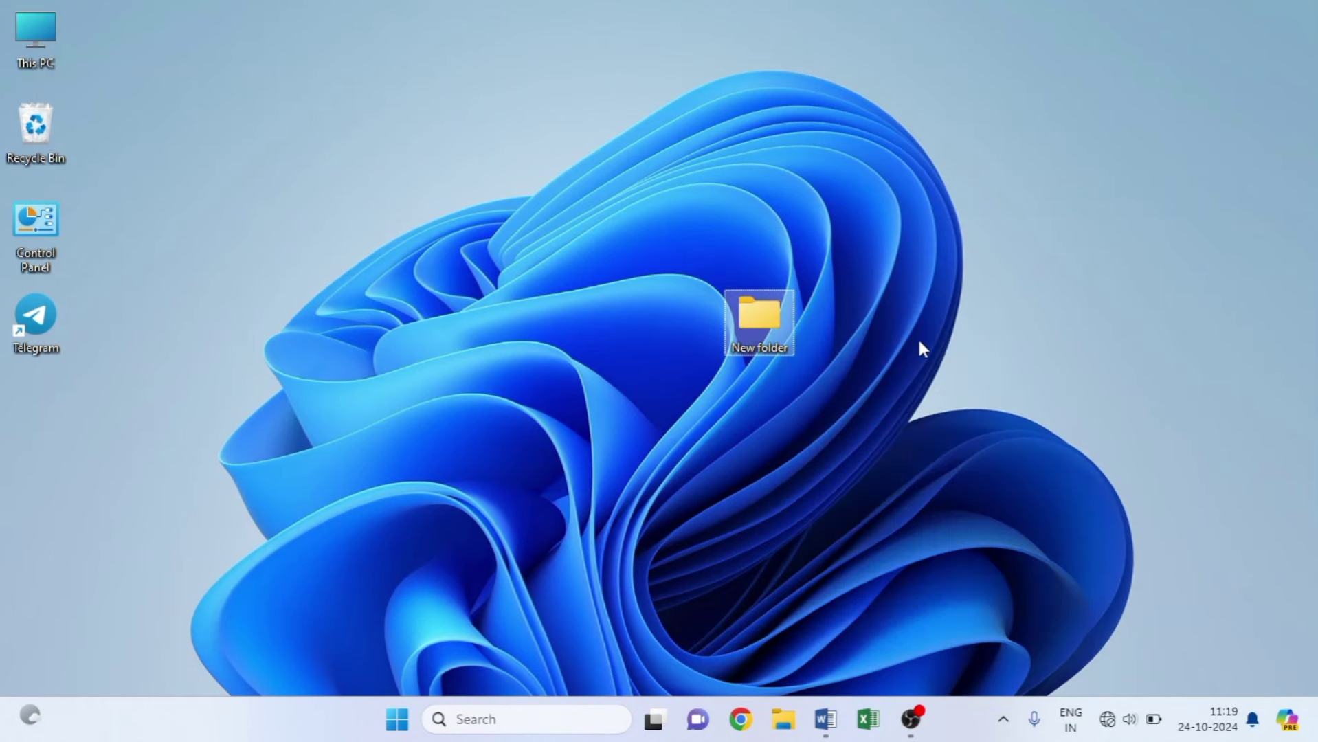
{"action": "key", "text": "ctrl+shift+n"}
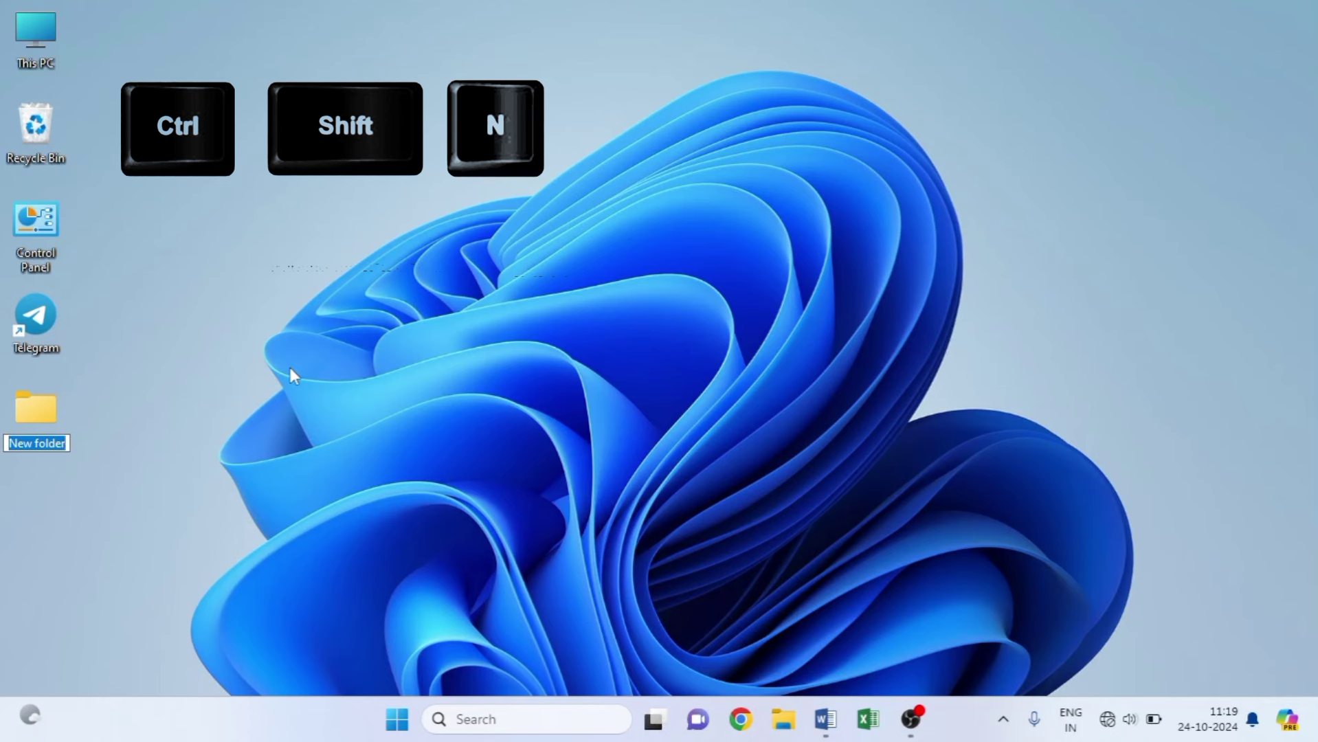
{"action": "left_click", "coordinate": [102, 367]}
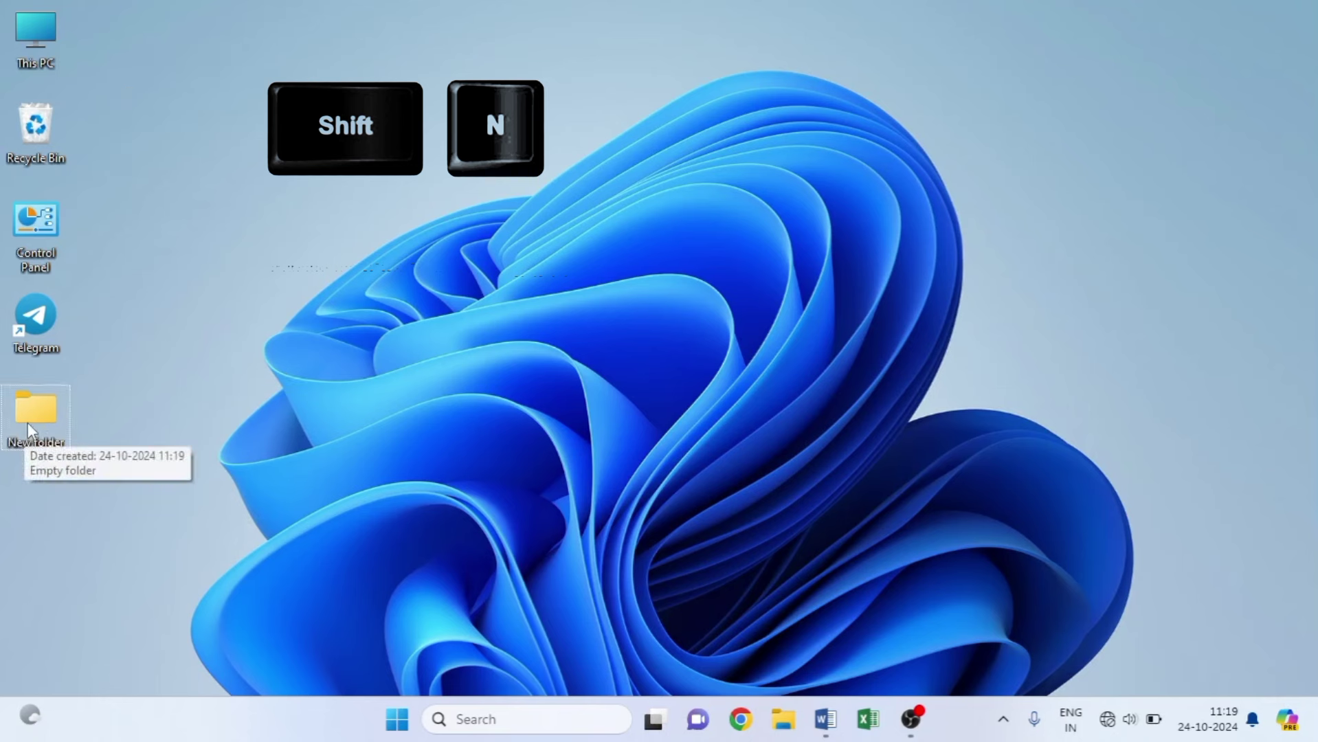
{"action": "left_click_drag", "start_coordinate": [28, 419], "coordinate": [462, 321]}
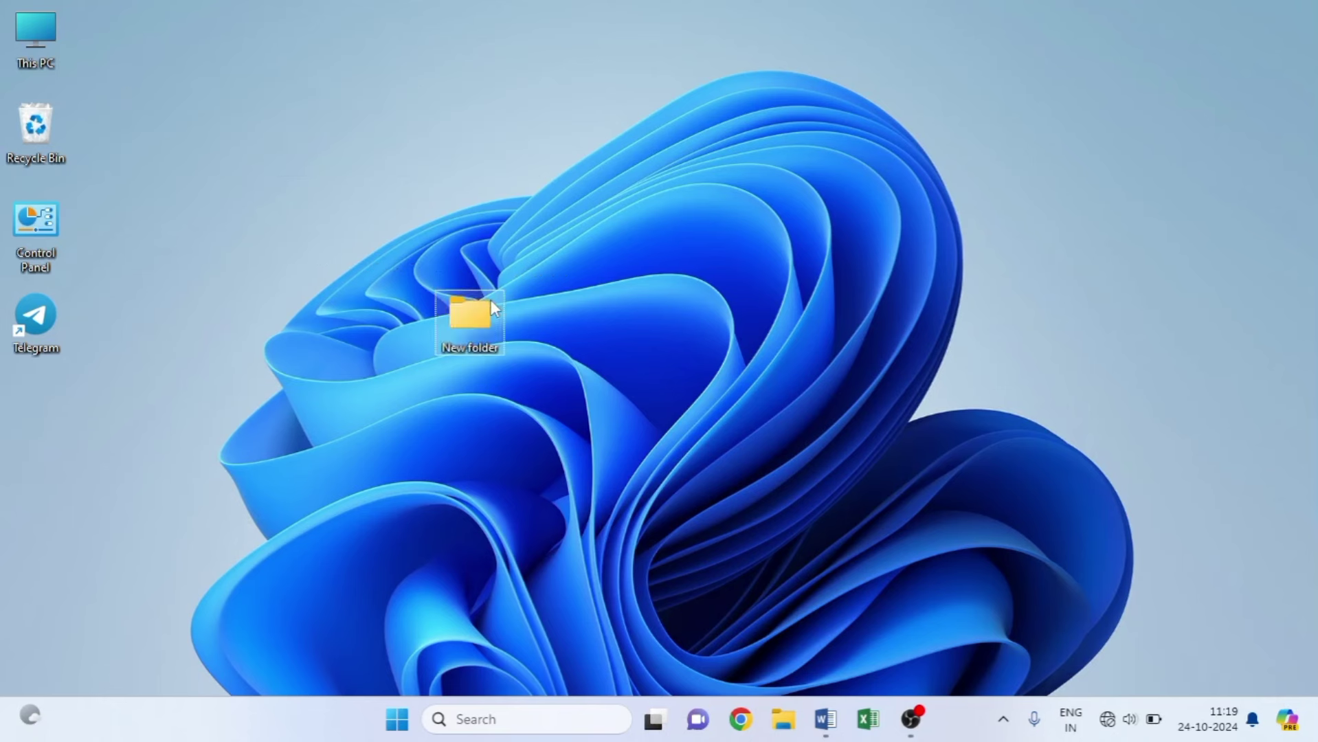
Start renaming the new folder on the desktop
{"action": "right_click", "coordinate": [485, 350]}
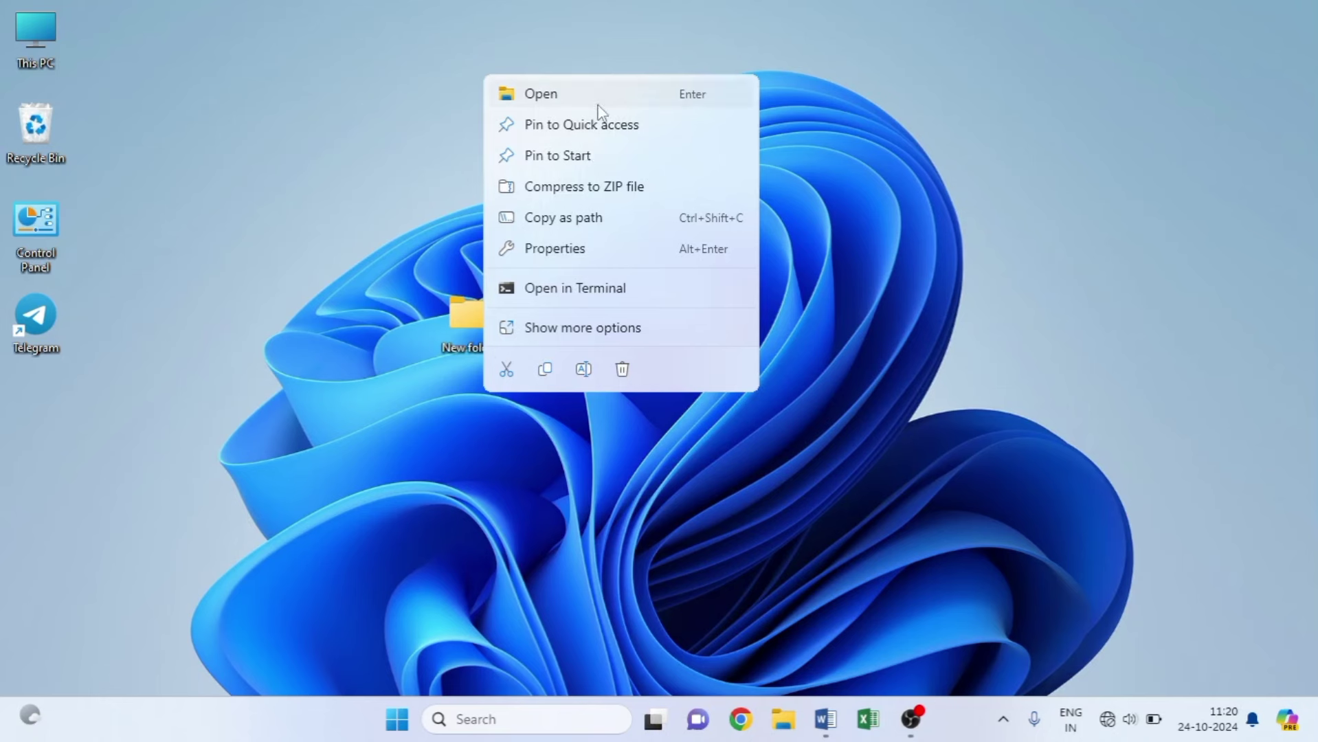
{"action": "left_click", "coordinate": [596, 326]}
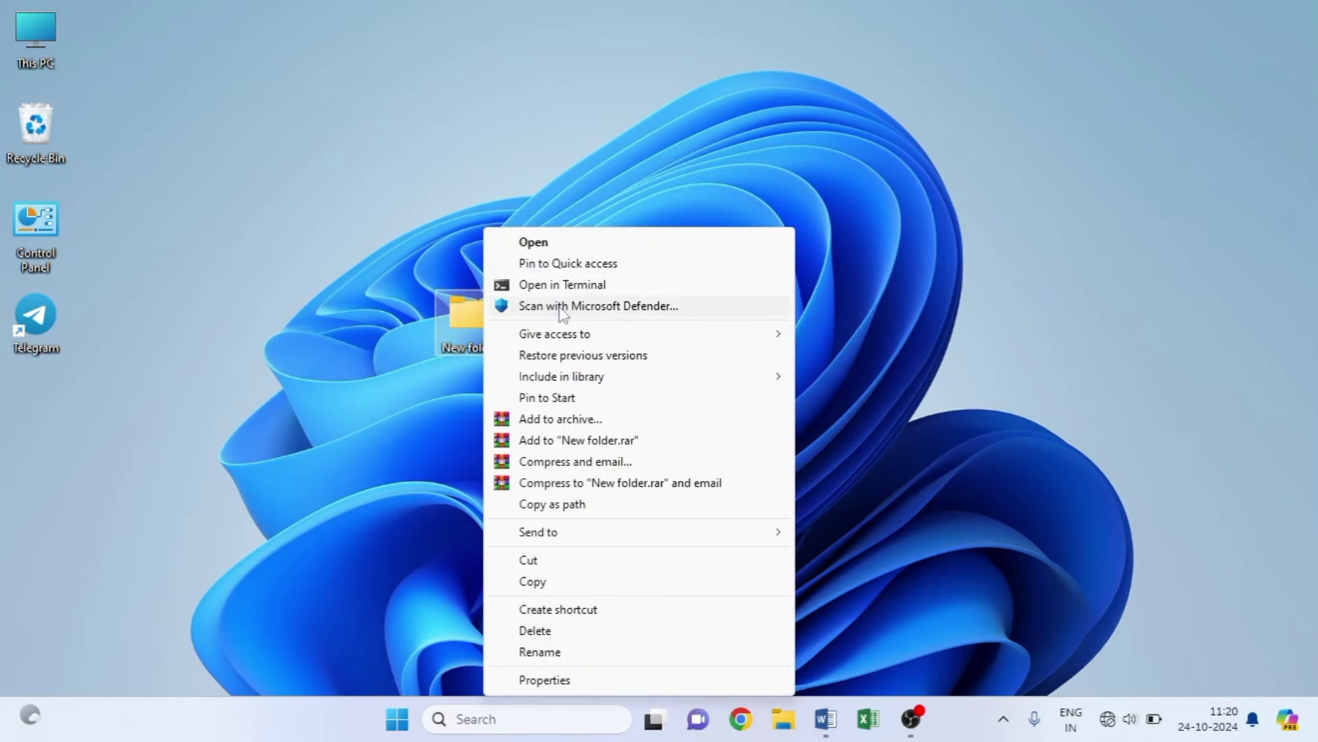
{"action": "left_click", "coordinate": [575, 658]}
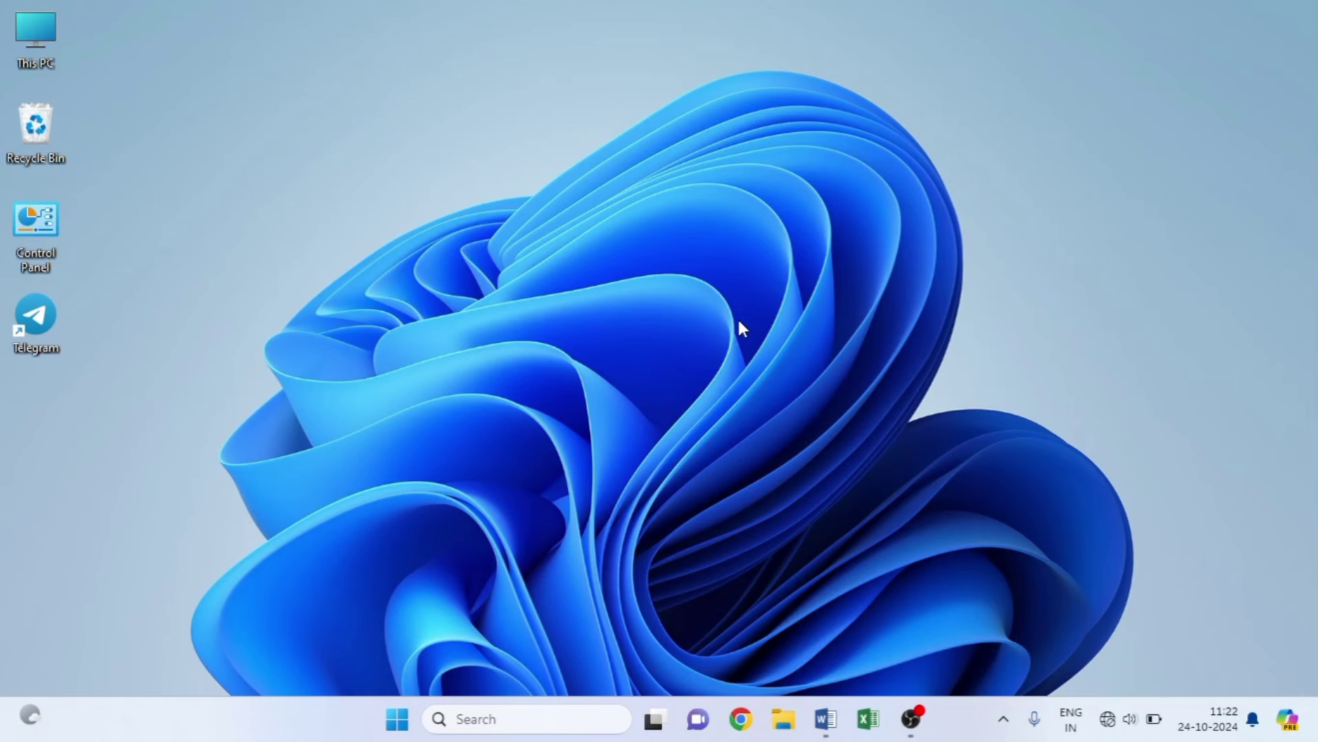
Switch to the open Word document and copy the "Video provides a powerful way" paragraph
{"action": "key", "text": "super+v"}
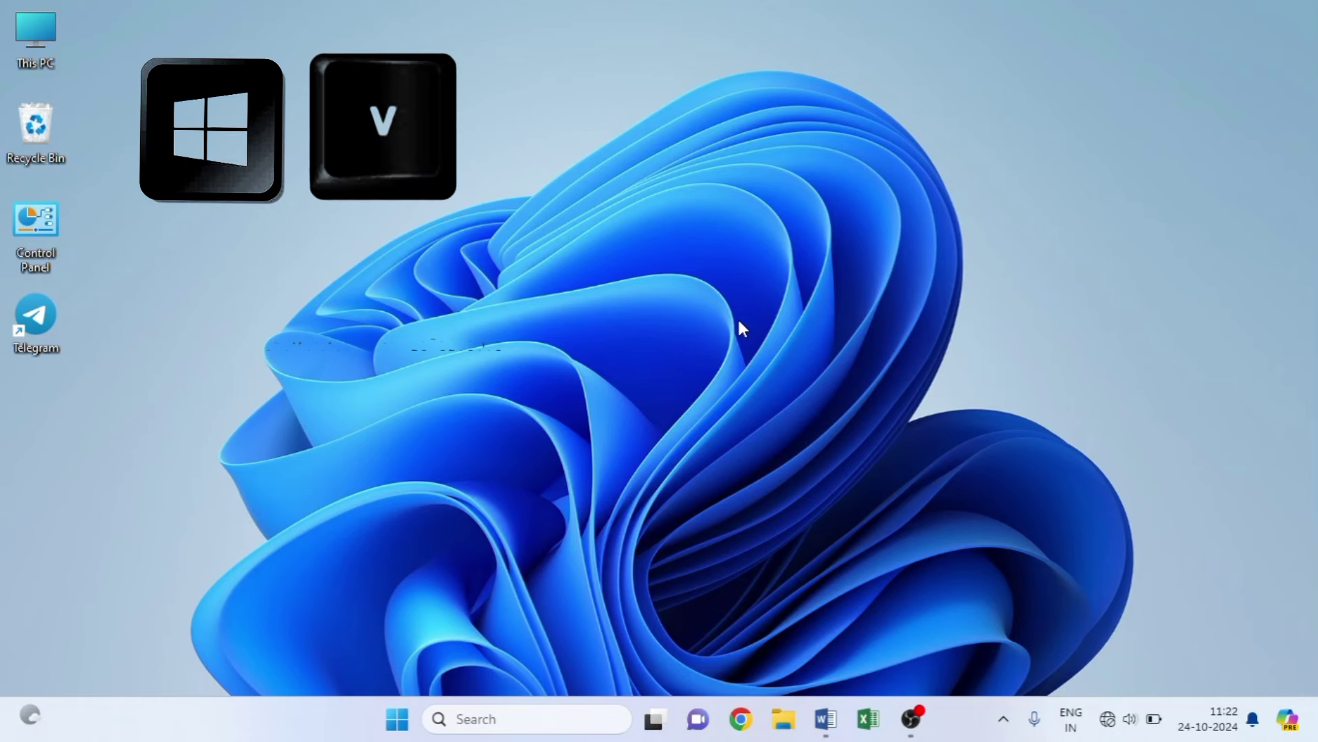
{"action": "left_click", "coordinate": [825, 718]}
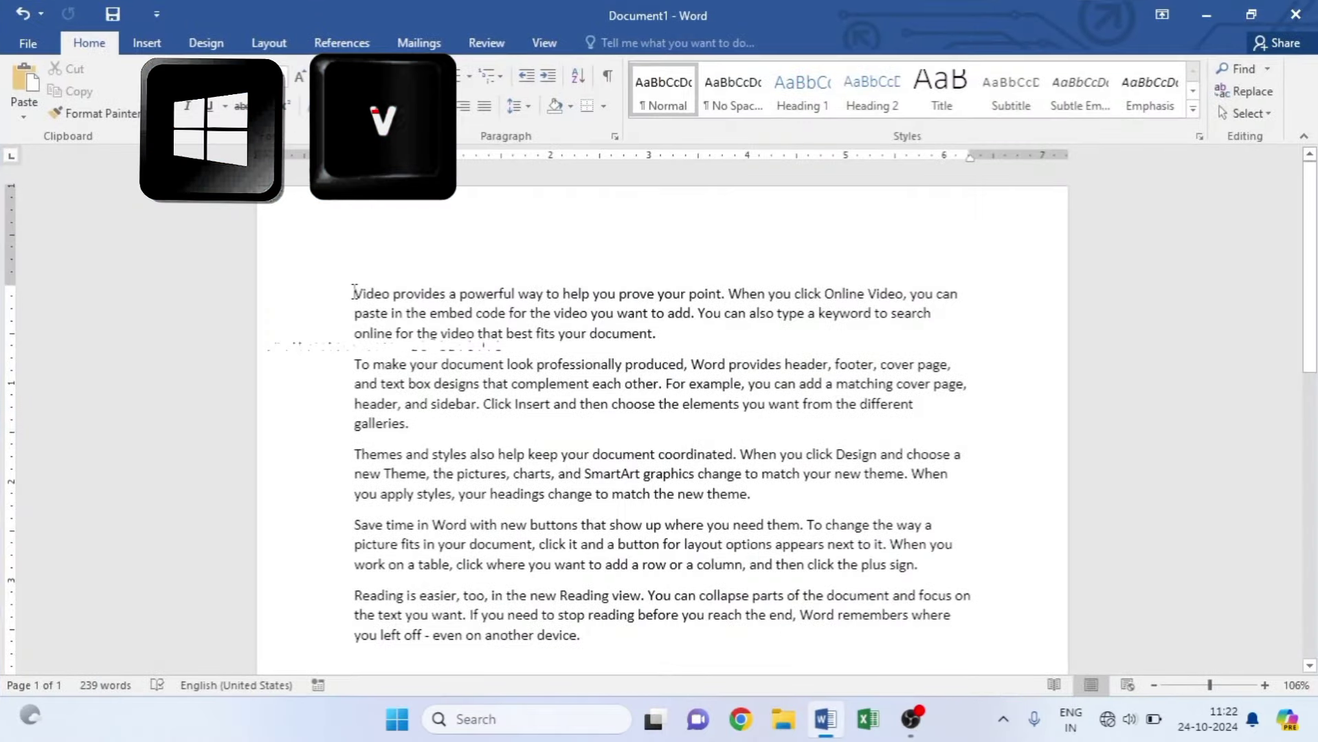
{"action": "left_click_drag", "start_coordinate": [354, 293], "coordinate": [627, 331]}
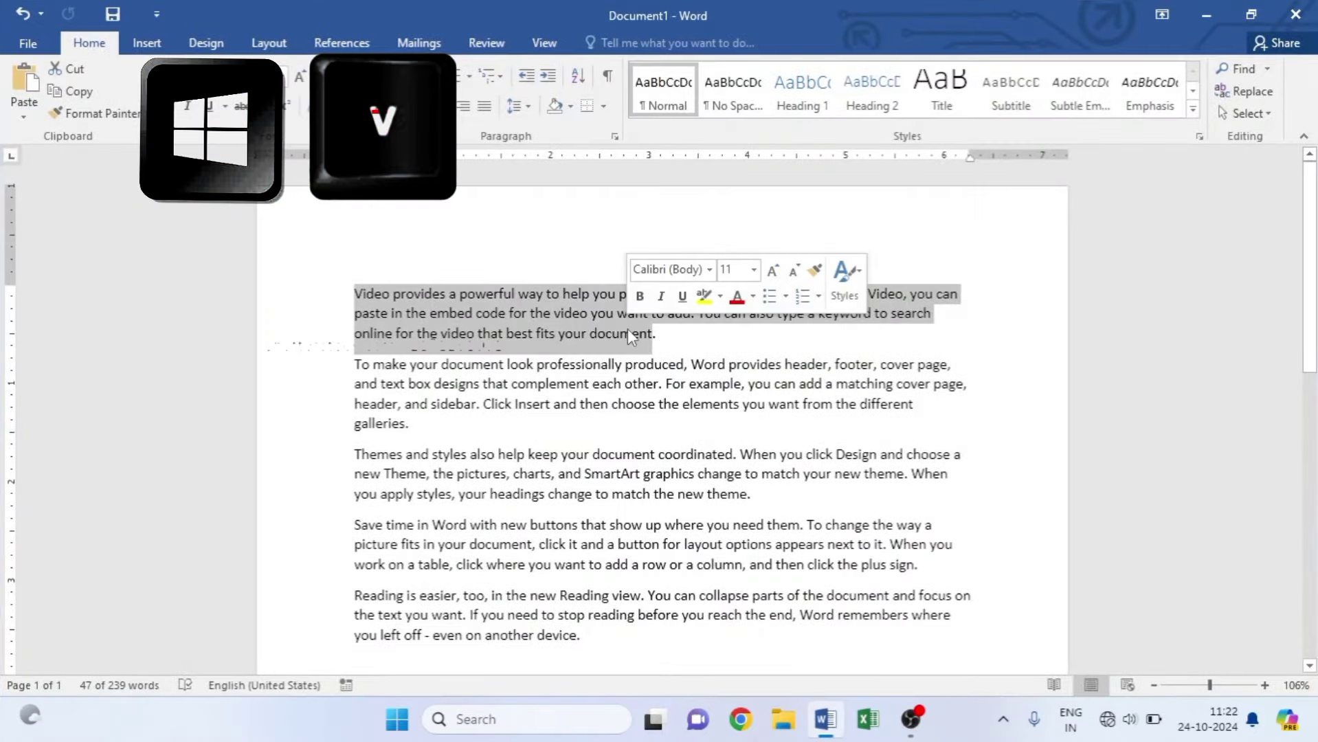
{"action": "key", "text": "ctrl+c"}
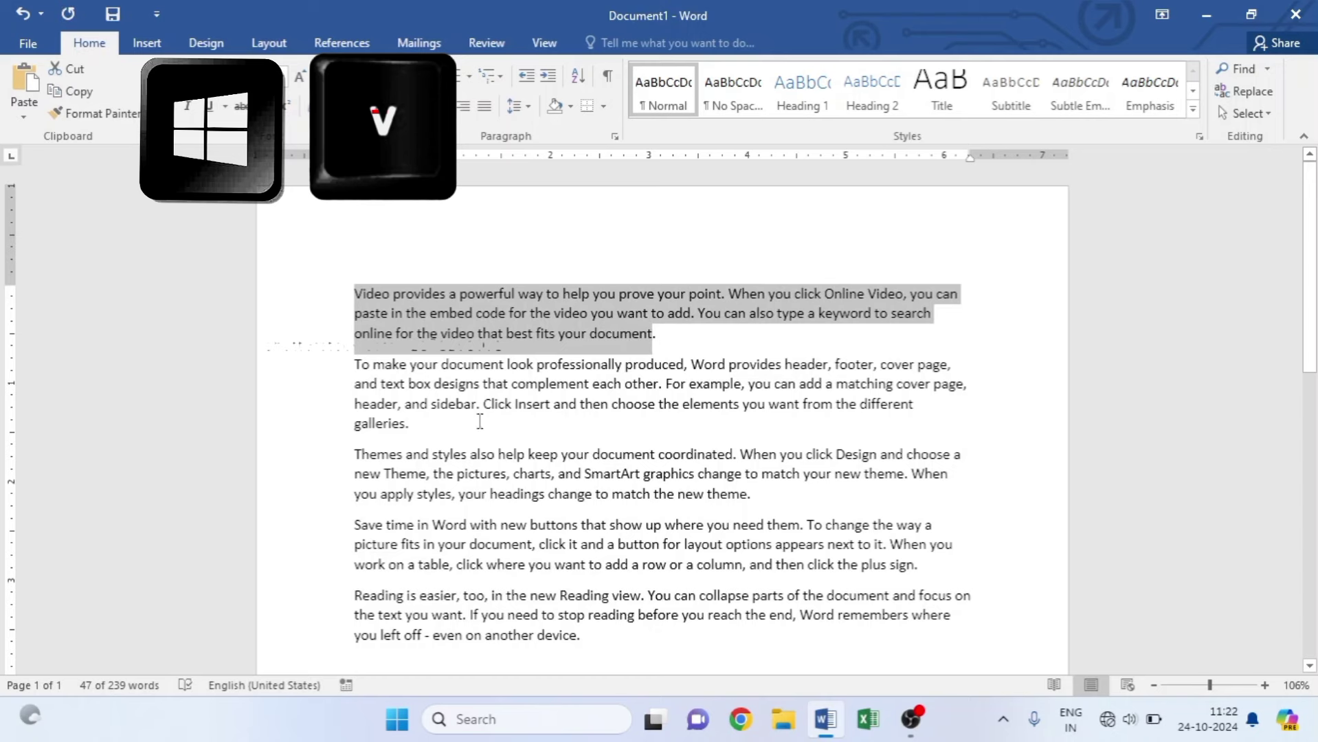
Copy the text from "Themes and styles" to "SmartArt graphics change", and separately the "Reading is easier" paragraph
{"action": "left_click_drag", "start_coordinate": [356, 457], "coordinate": [742, 474]}
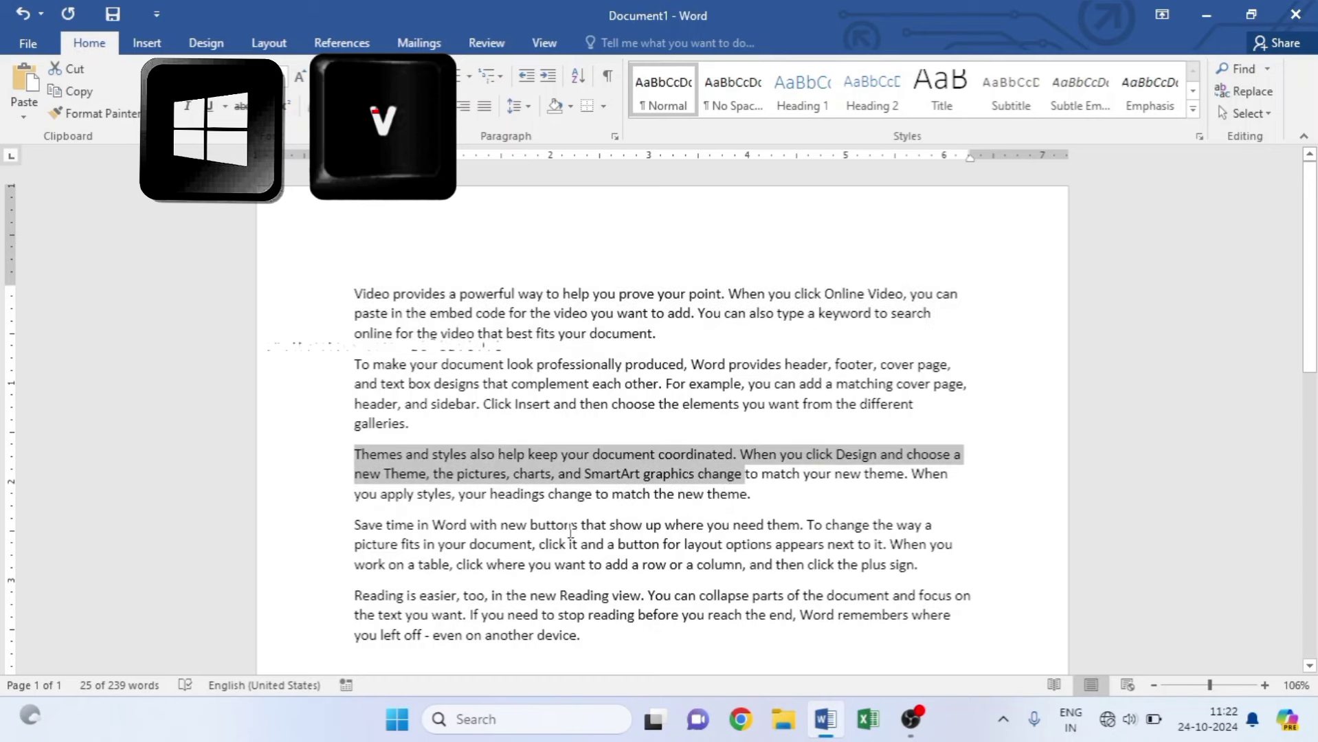
{"action": "scroll", "coordinate": [570, 531], "scroll_direction": "down", "scroll_amount": 3}
{"action": "left_click_drag", "start_coordinate": [355, 447], "coordinate": [574, 487]}
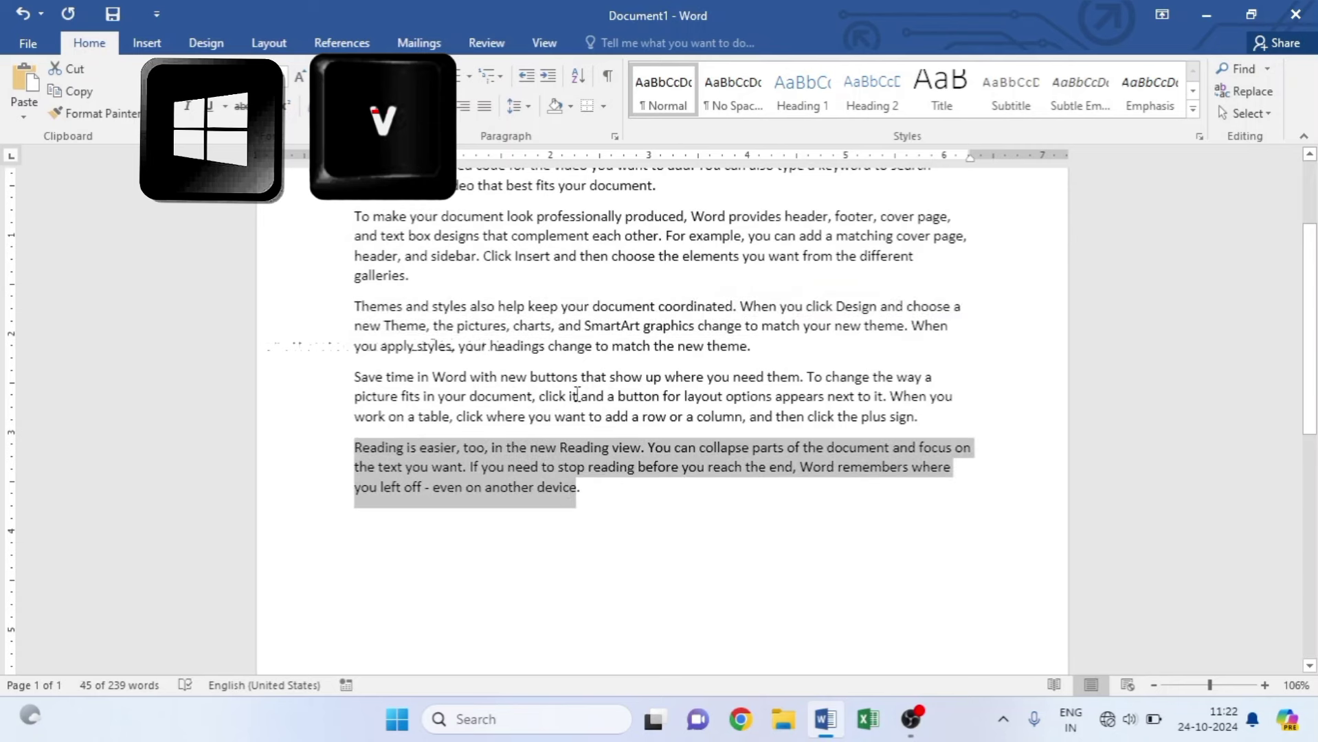
{"action": "scroll", "coordinate": [577, 393], "scroll_direction": "up", "scroll_amount": 1}
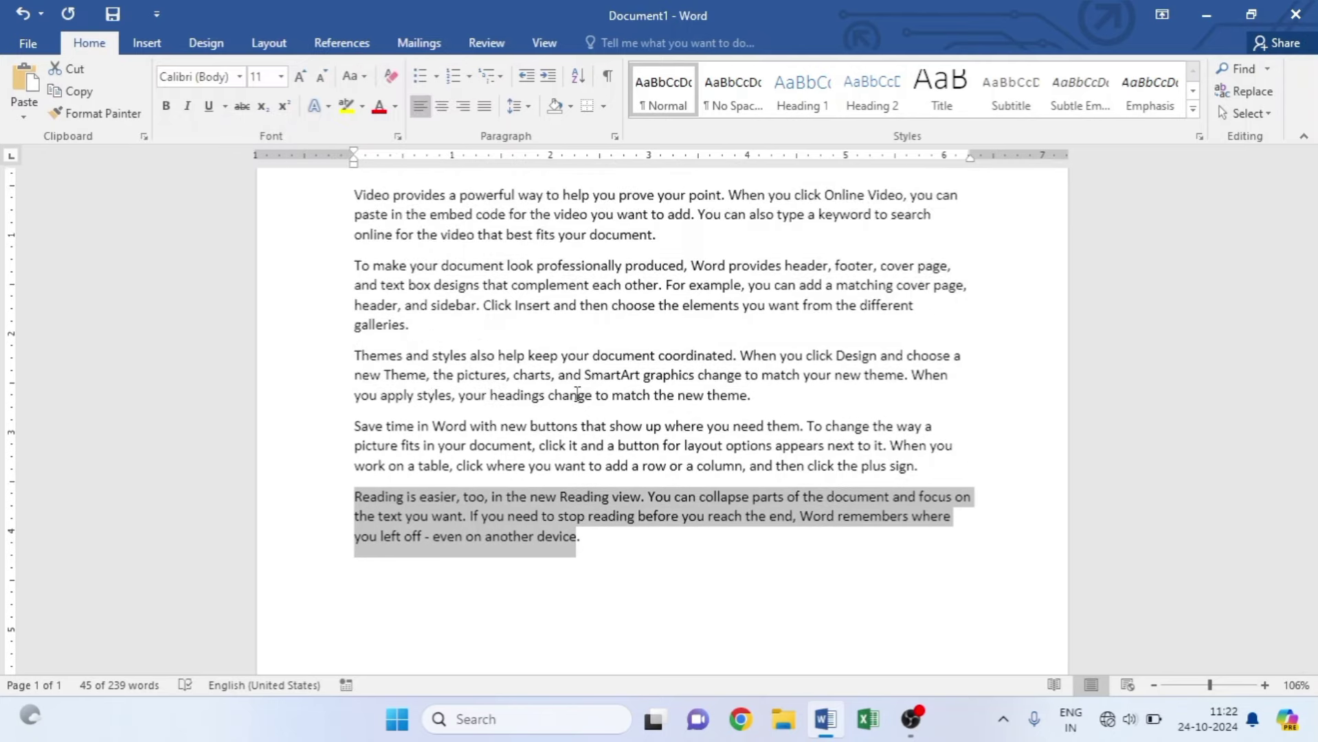
{"action": "scroll", "coordinate": [577, 394], "scroll_direction": "down", "scroll_amount": 2}
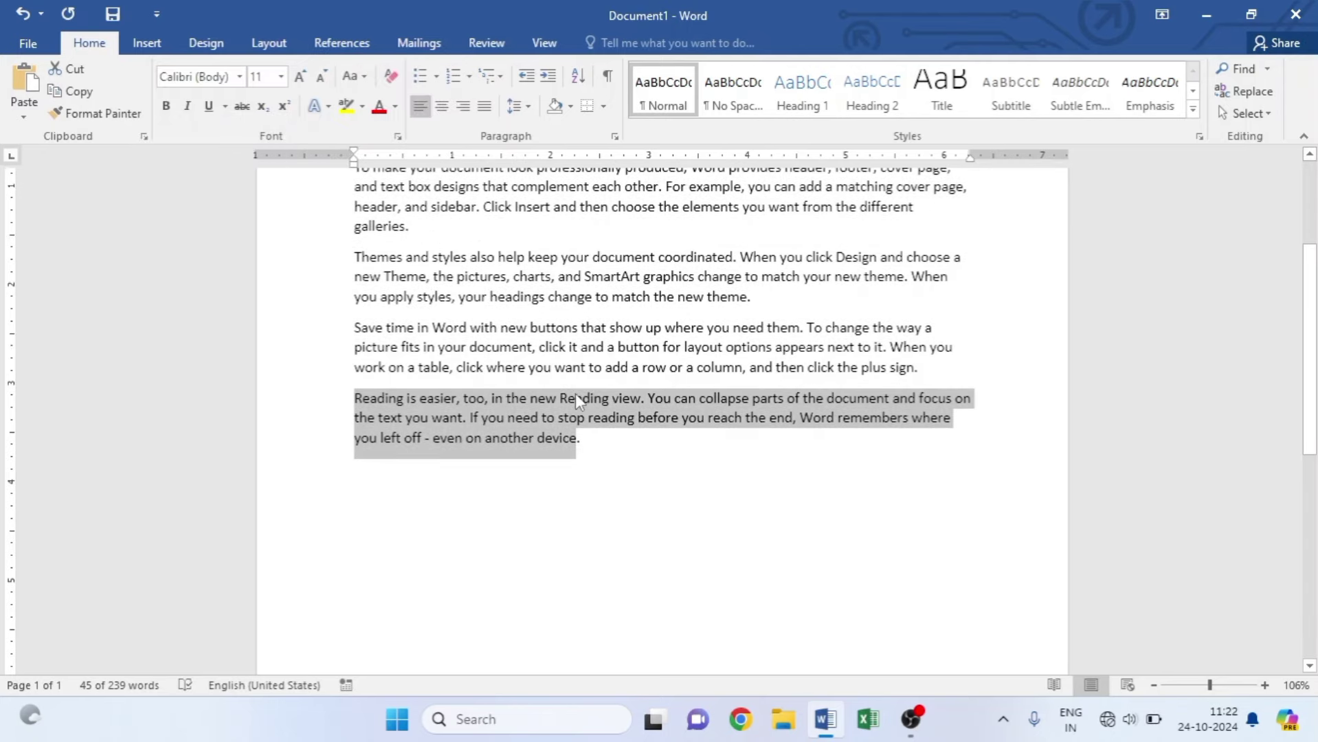
Paste the "Reading is easier" entry from the clipboard history on a new line below the last paragraph
{"action": "key", "text": "super+v"}
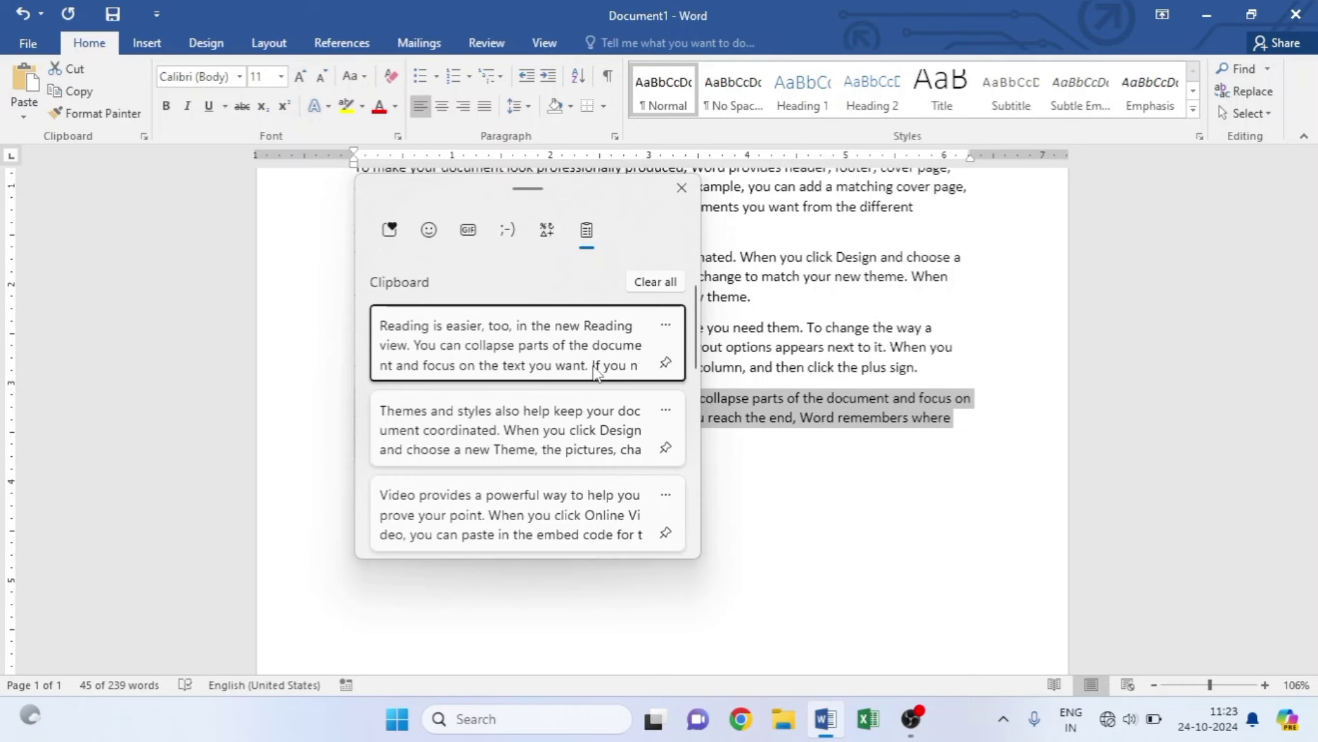
{"action": "left_click", "coordinate": [595, 371]}
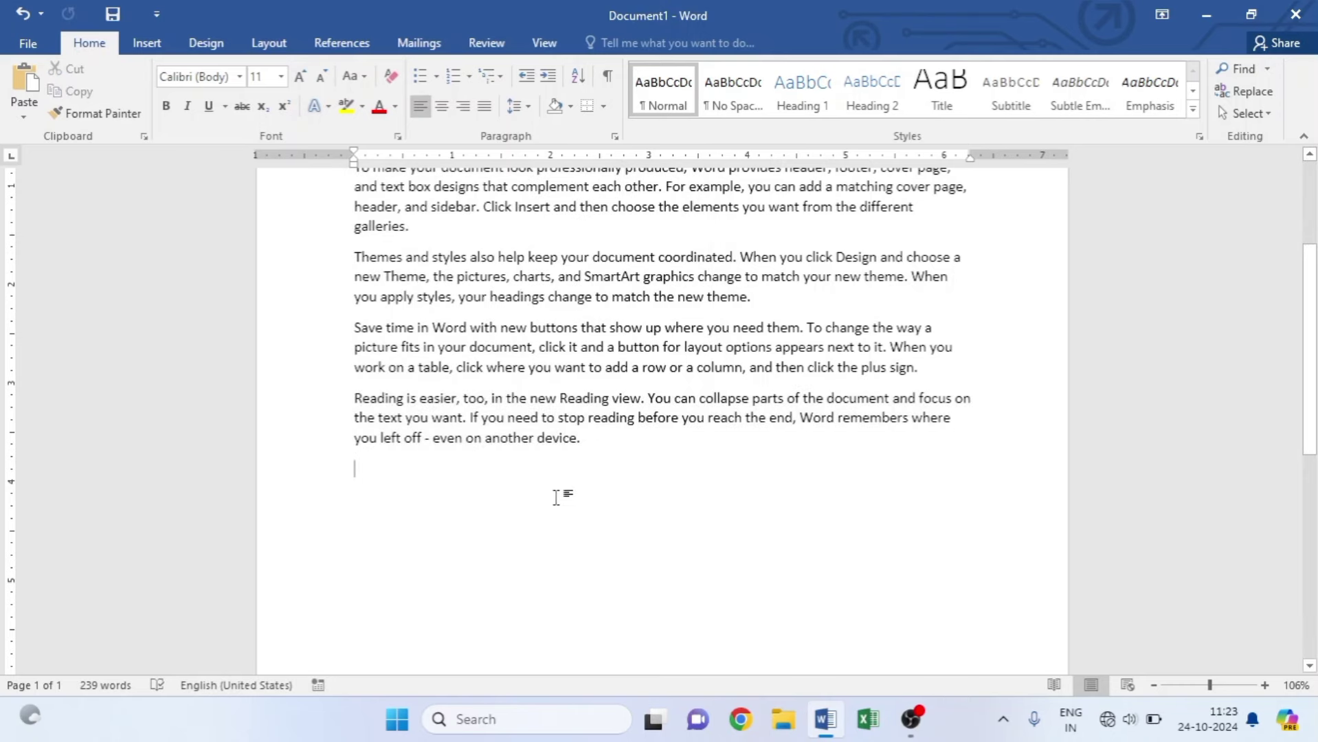
{"action": "key", "text": "super+v"}
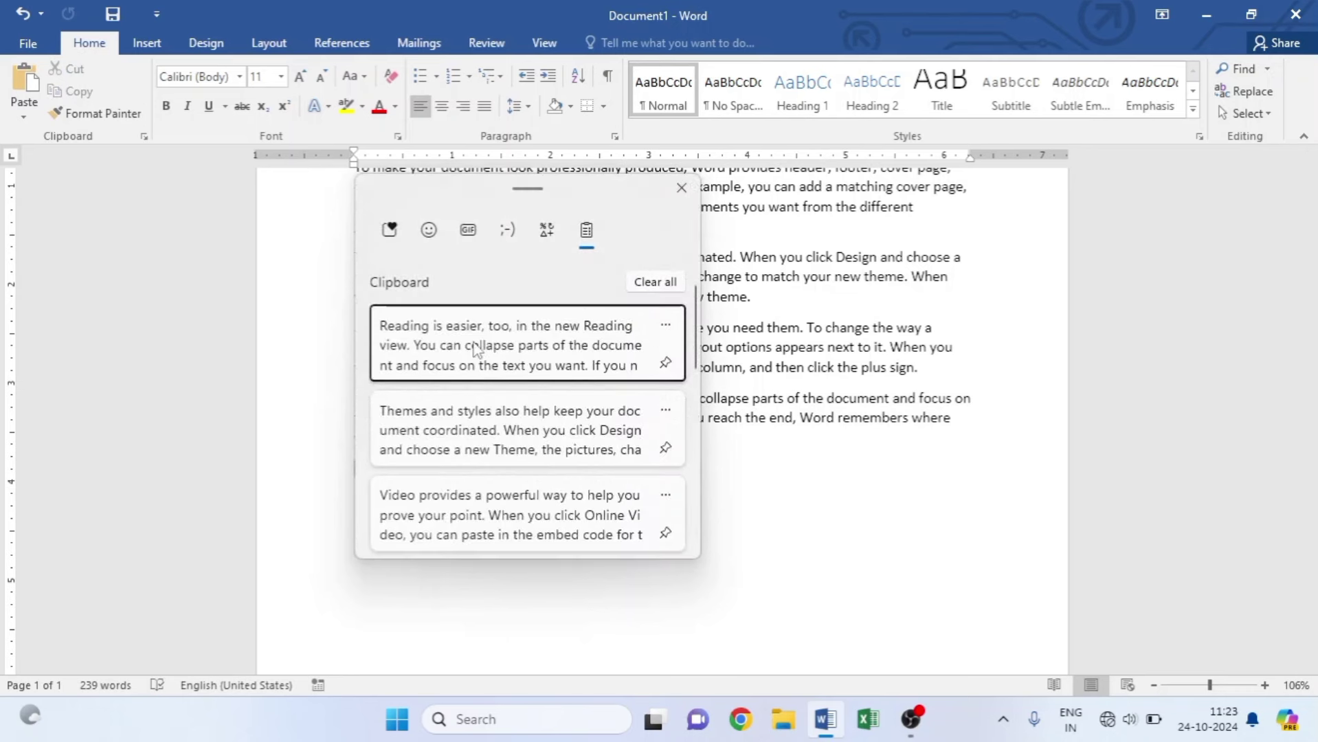
{"action": "left_click", "coordinate": [476, 349]}
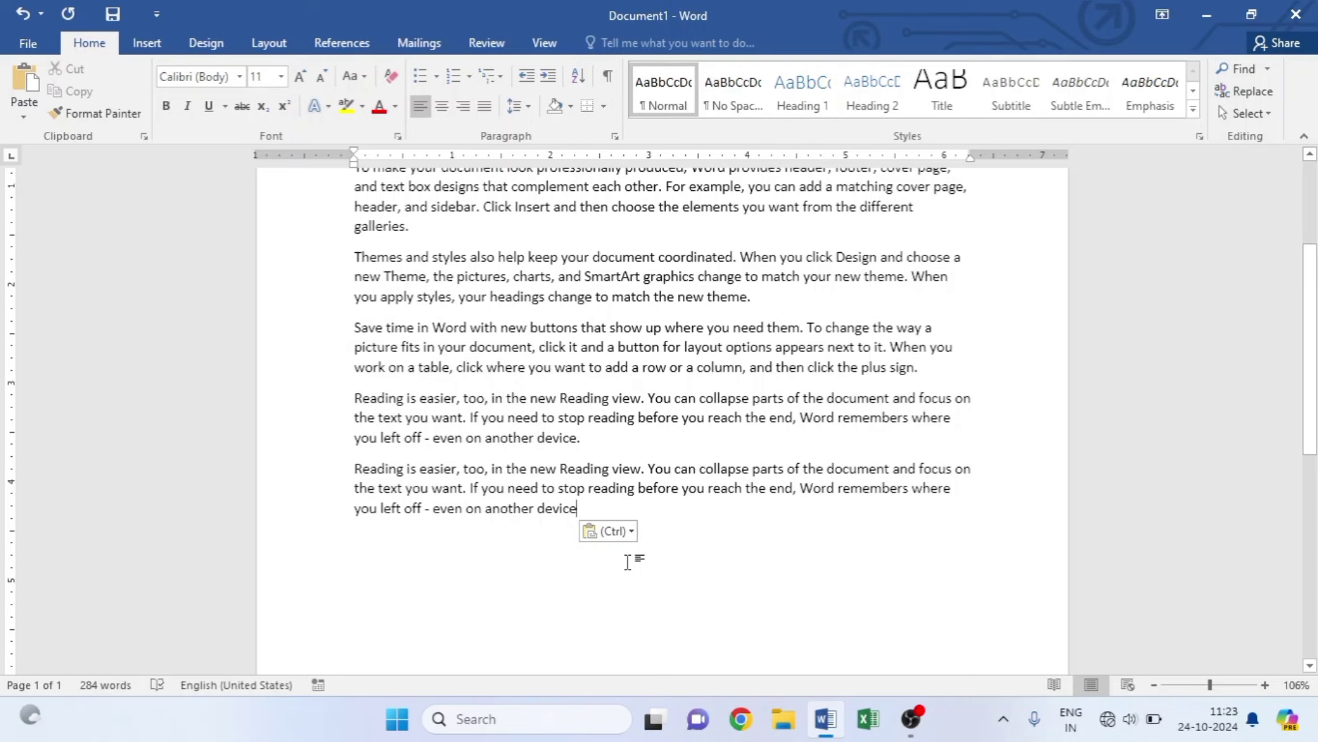
Add another line at the end of the document and paste the "Themes and styles" entry from the clipboard history
{"action": "key", "text": "Return"}
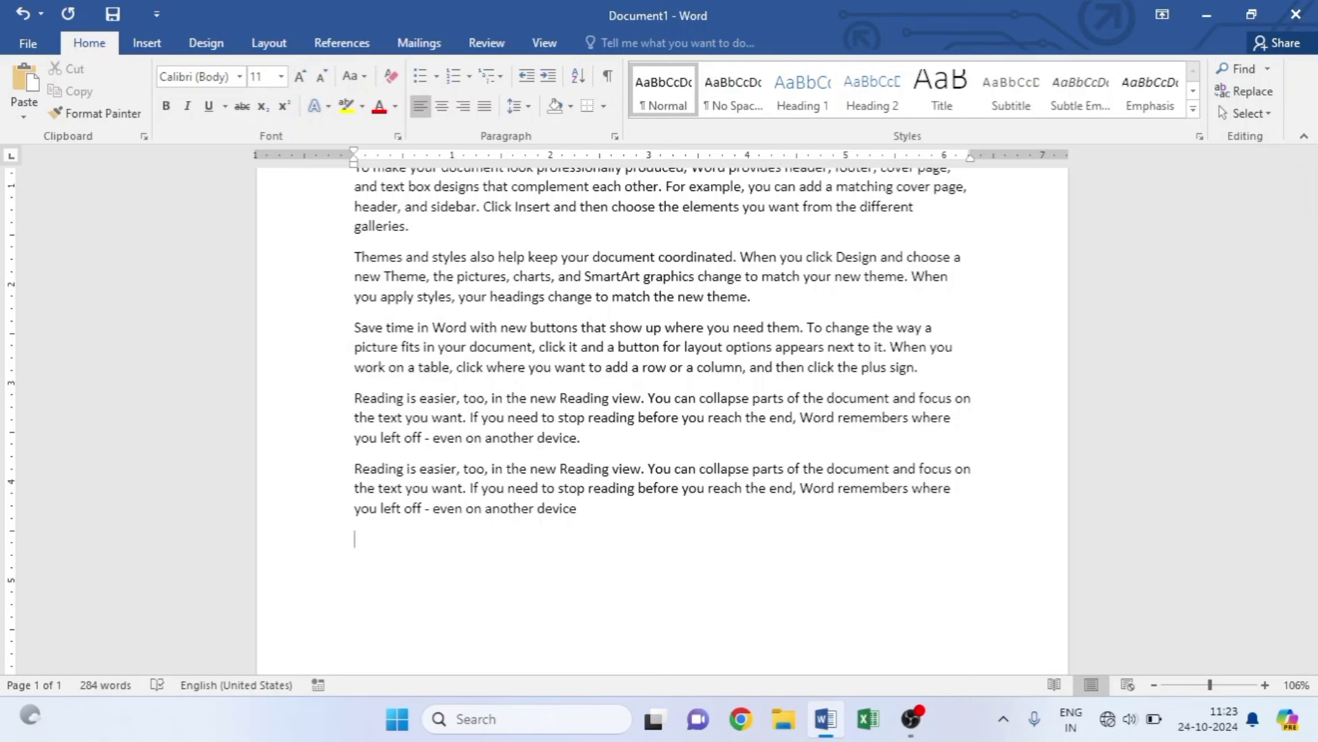
{"action": "key", "text": "super+v"}
{"action": "left_click", "coordinate": [533, 415]}
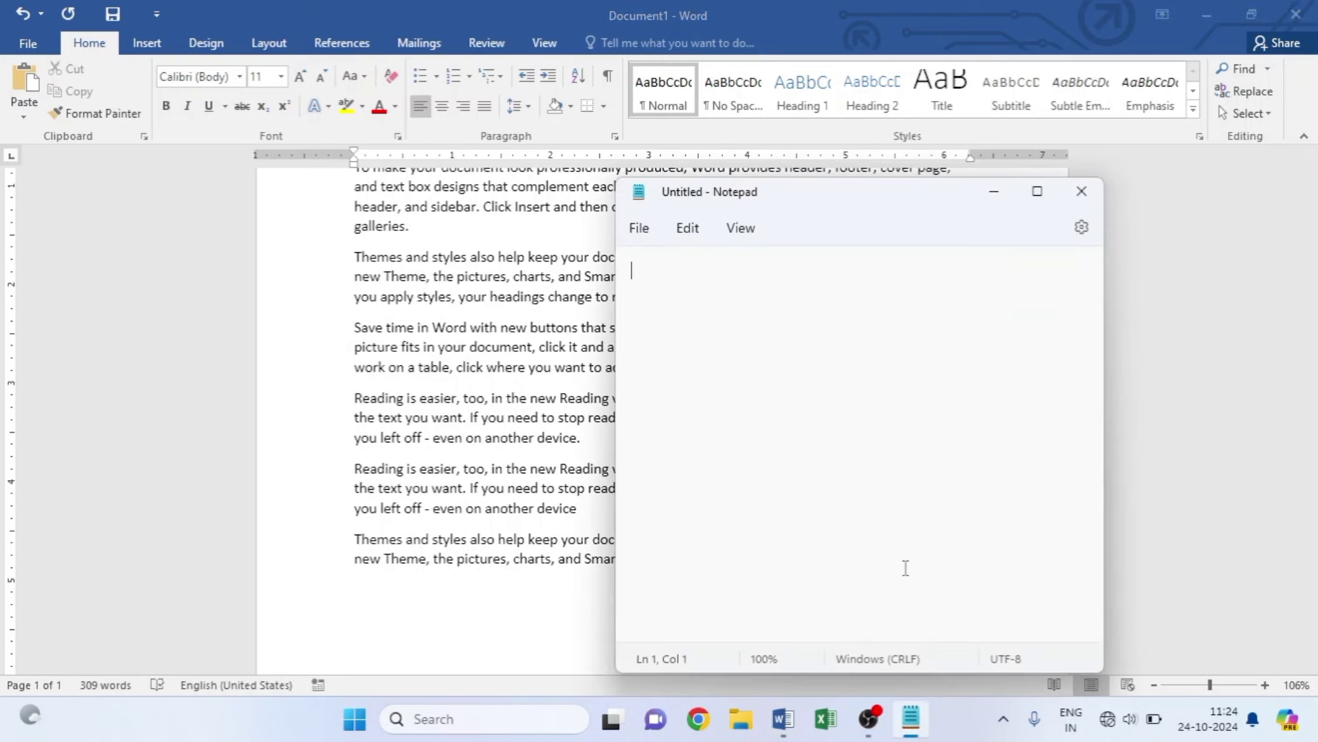
Paste the "Reading is easier" clipboard history entry into the blank Notepad file and view it from its start in the maximized window
{"action": "key", "text": "super+v"}
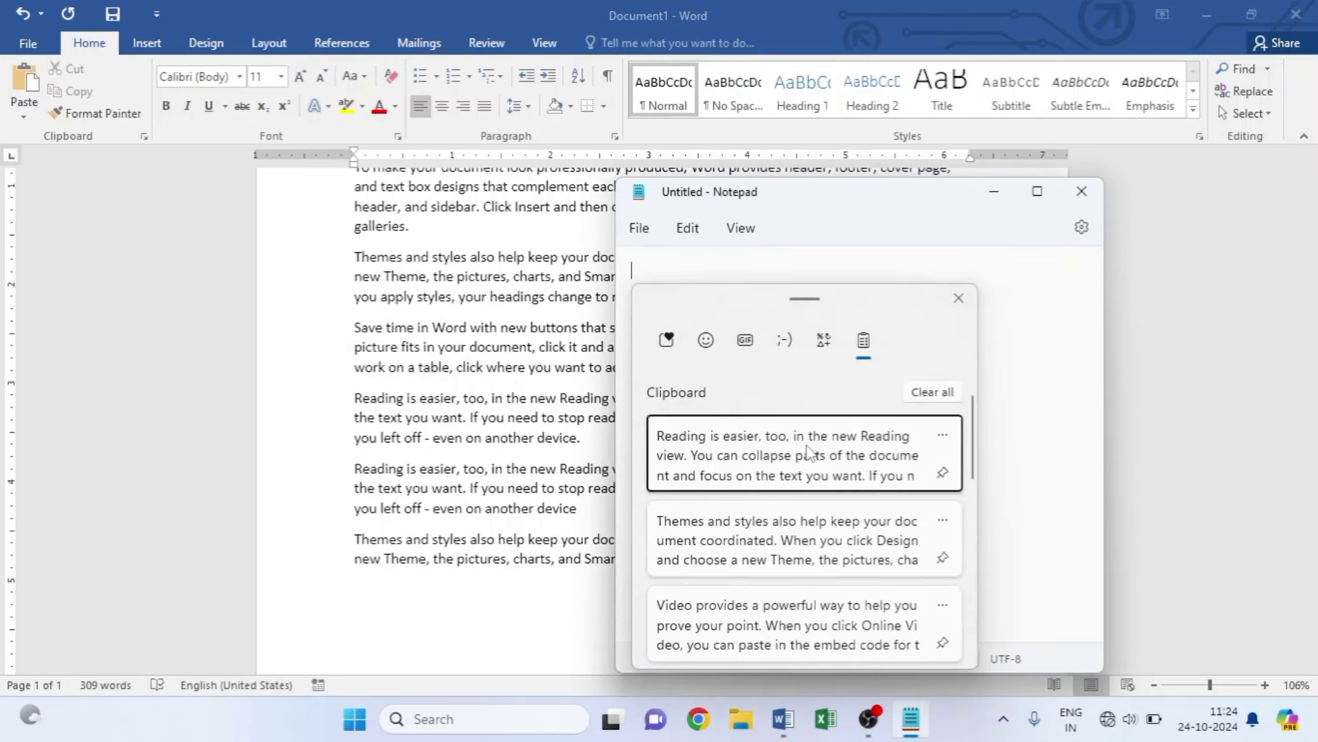
{"action": "left_click", "coordinate": [807, 453]}
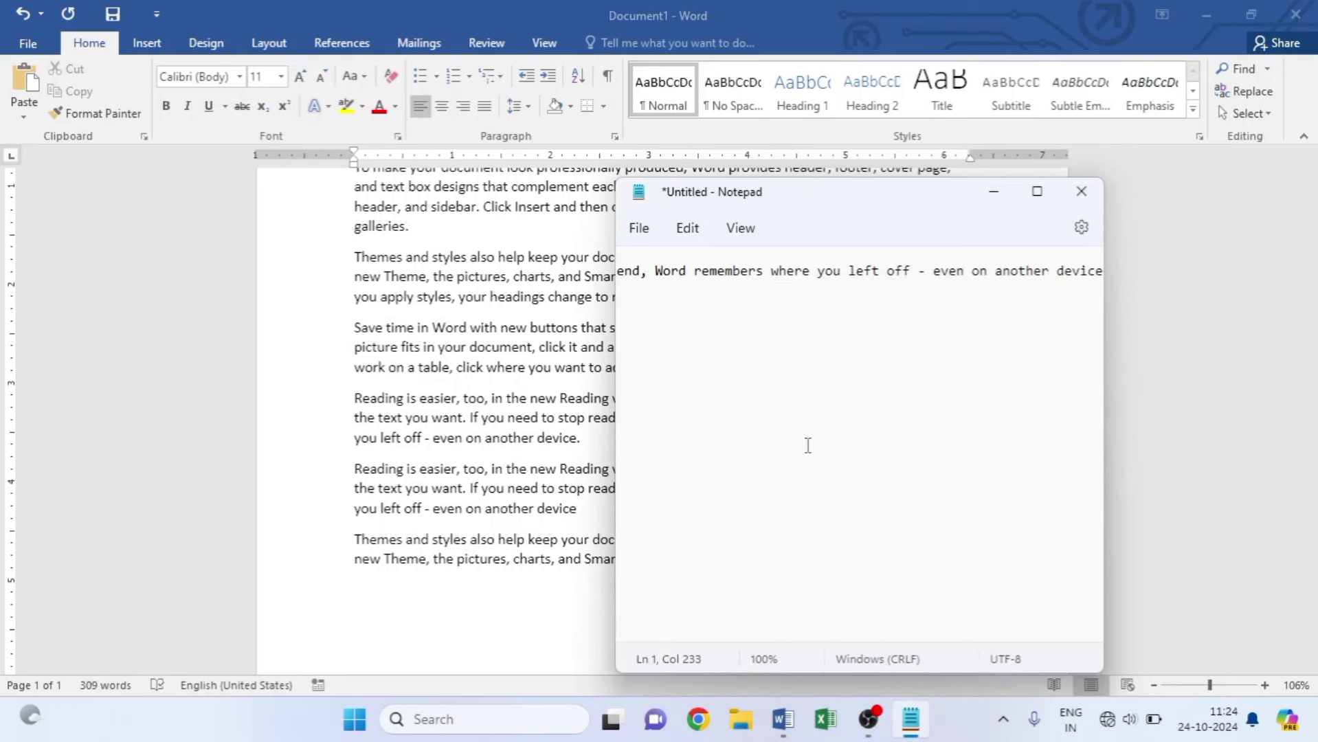
{"action": "left_click", "coordinate": [1036, 191]}
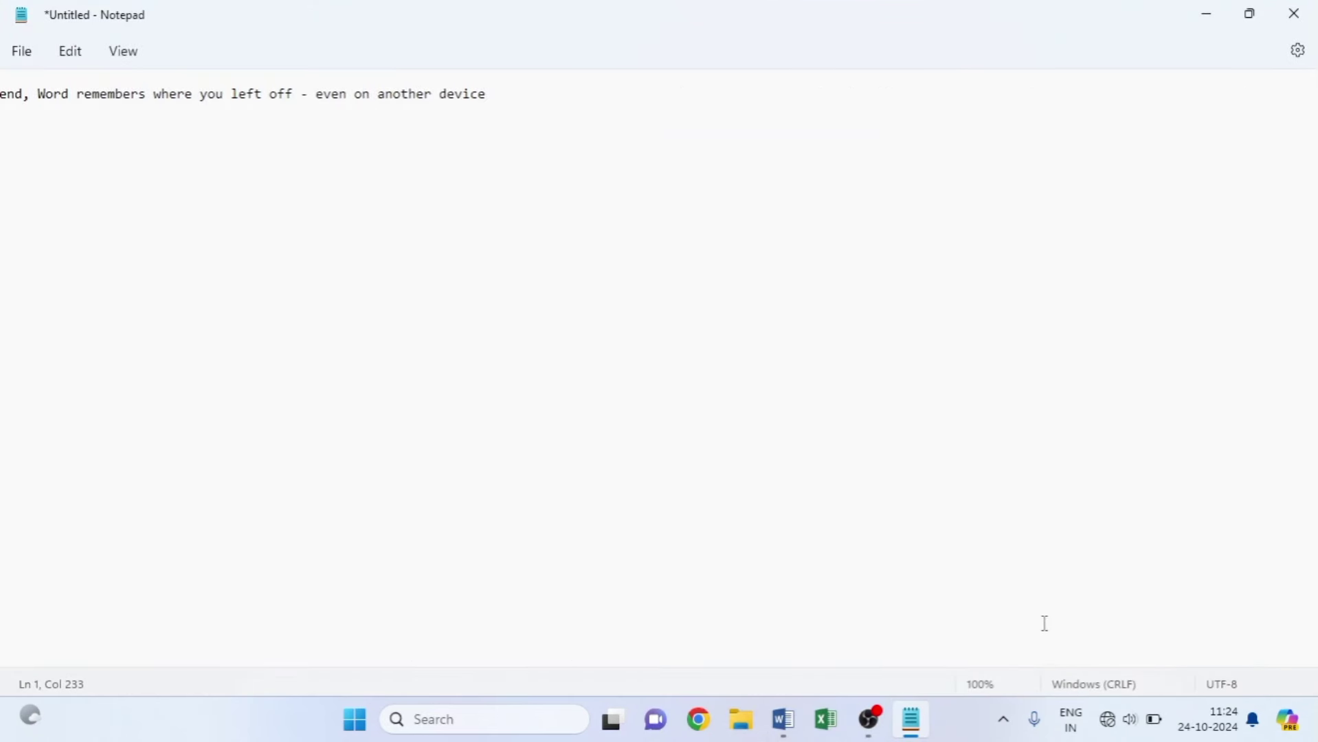
{"action": "left_click_drag", "start_coordinate": [1118, 660], "coordinate": [684, 684]}
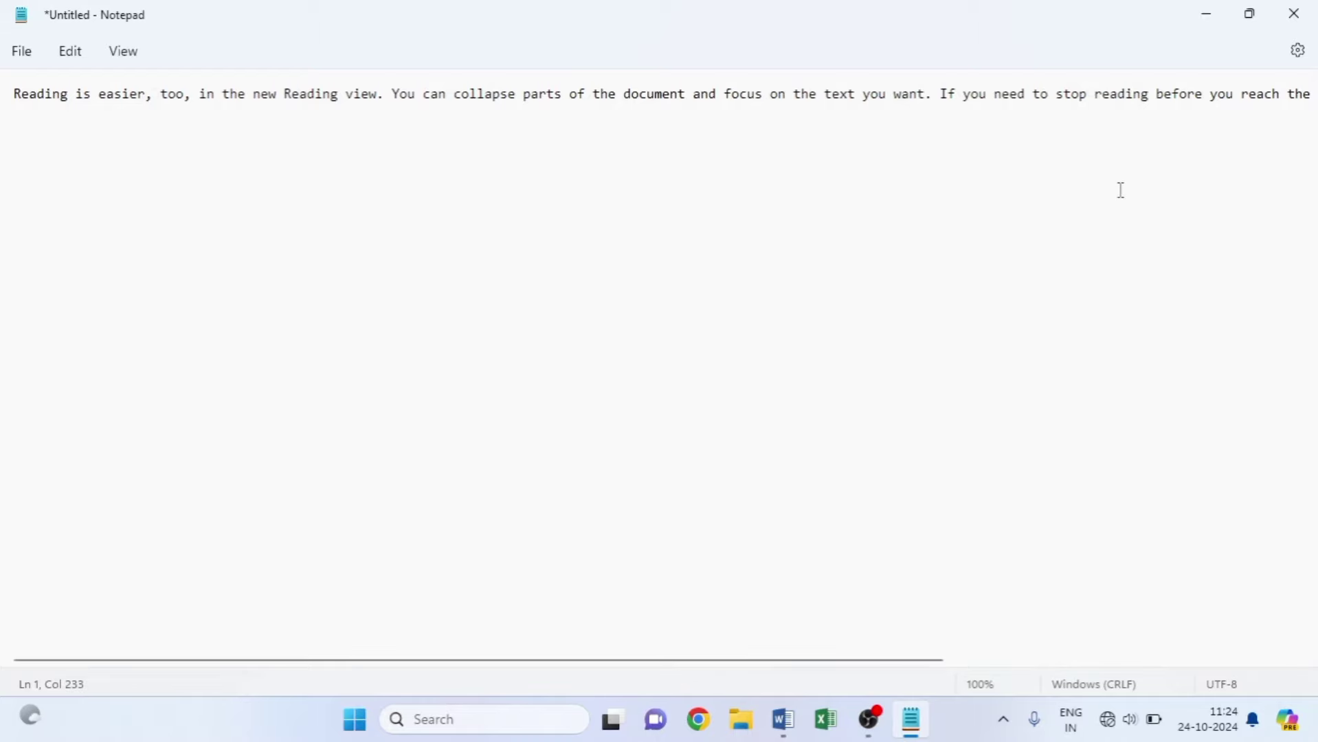
Minimize the Notepad and Word windows to return to the desktop
{"action": "left_click", "coordinate": [1203, 13]}
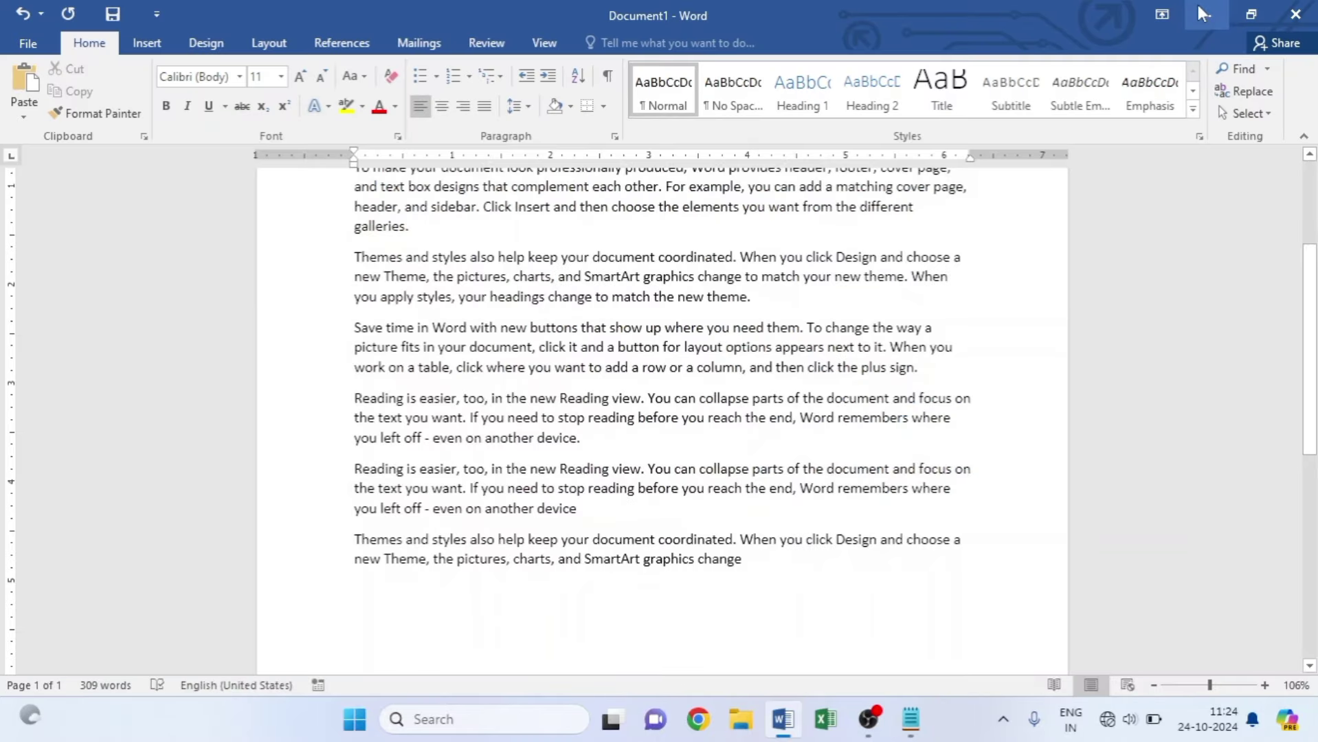
{"action": "left_click", "coordinate": [1200, 13]}
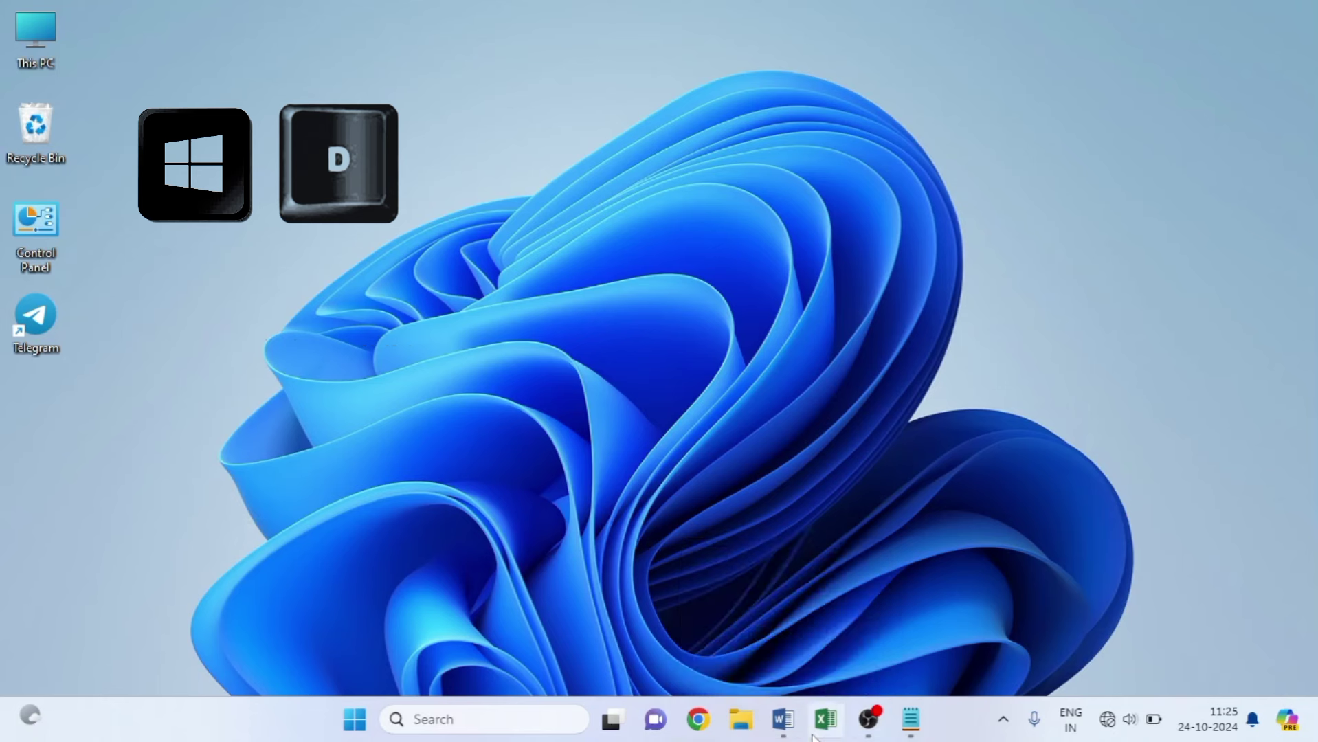
Open File Explorer and Chrome and minimize the two windows individually
{"action": "mouse_move", "coordinate": [781, 735]}
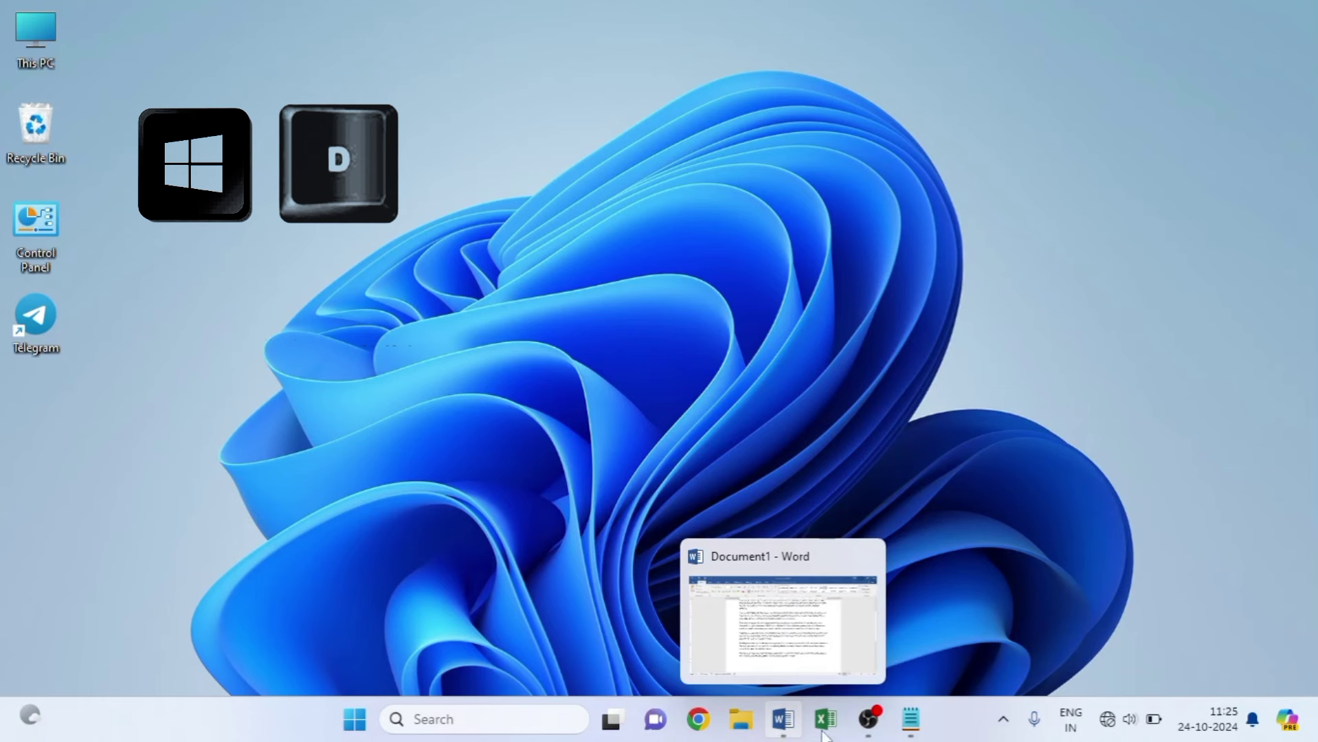
{"action": "mouse_move", "coordinate": [868, 721]}
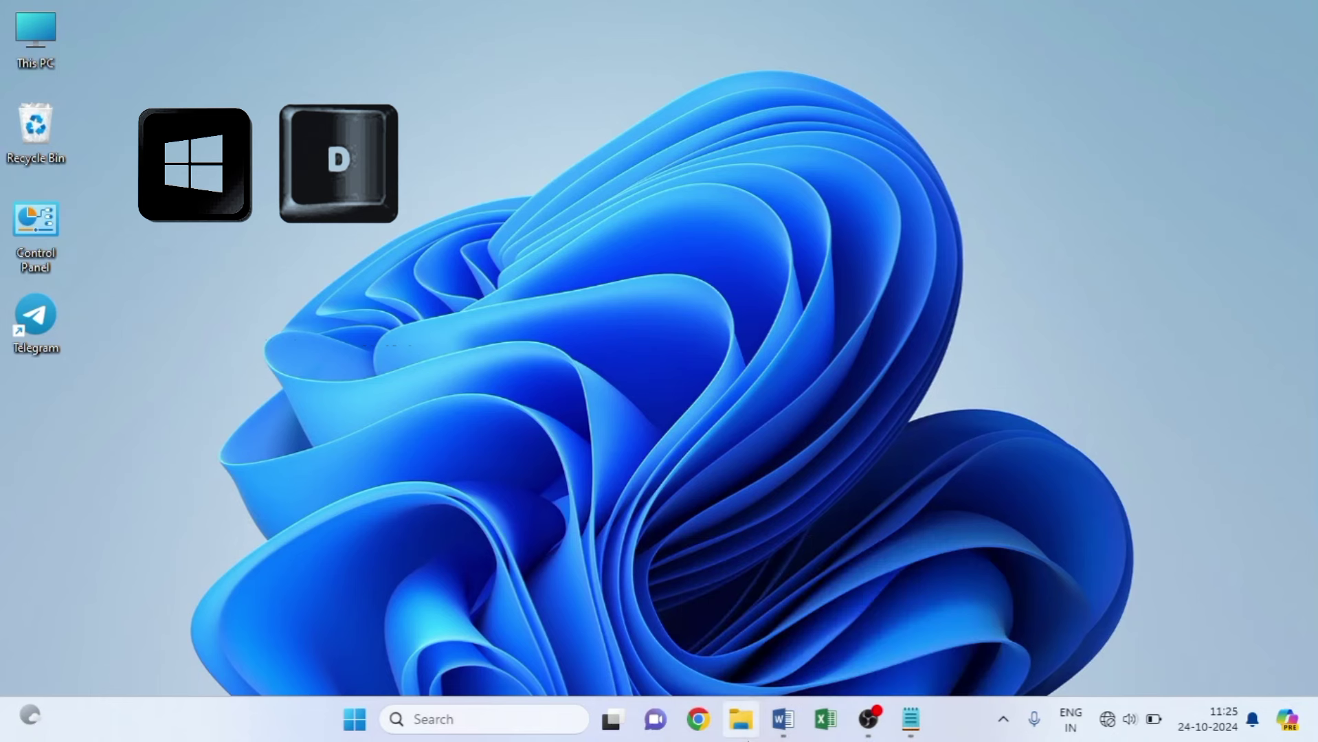
{"action": "left_click", "coordinate": [739, 729]}
{"action": "left_click", "coordinate": [707, 723]}
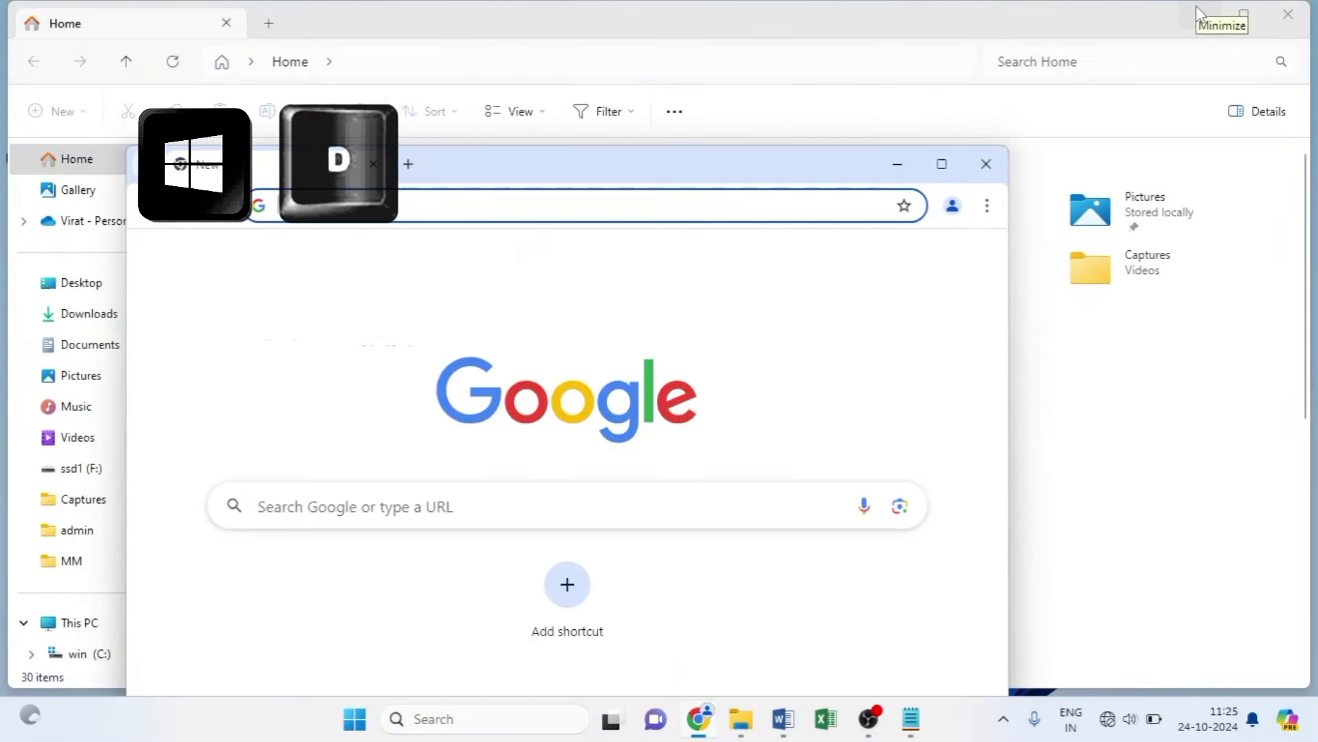
{"action": "left_click", "coordinate": [1201, 12]}
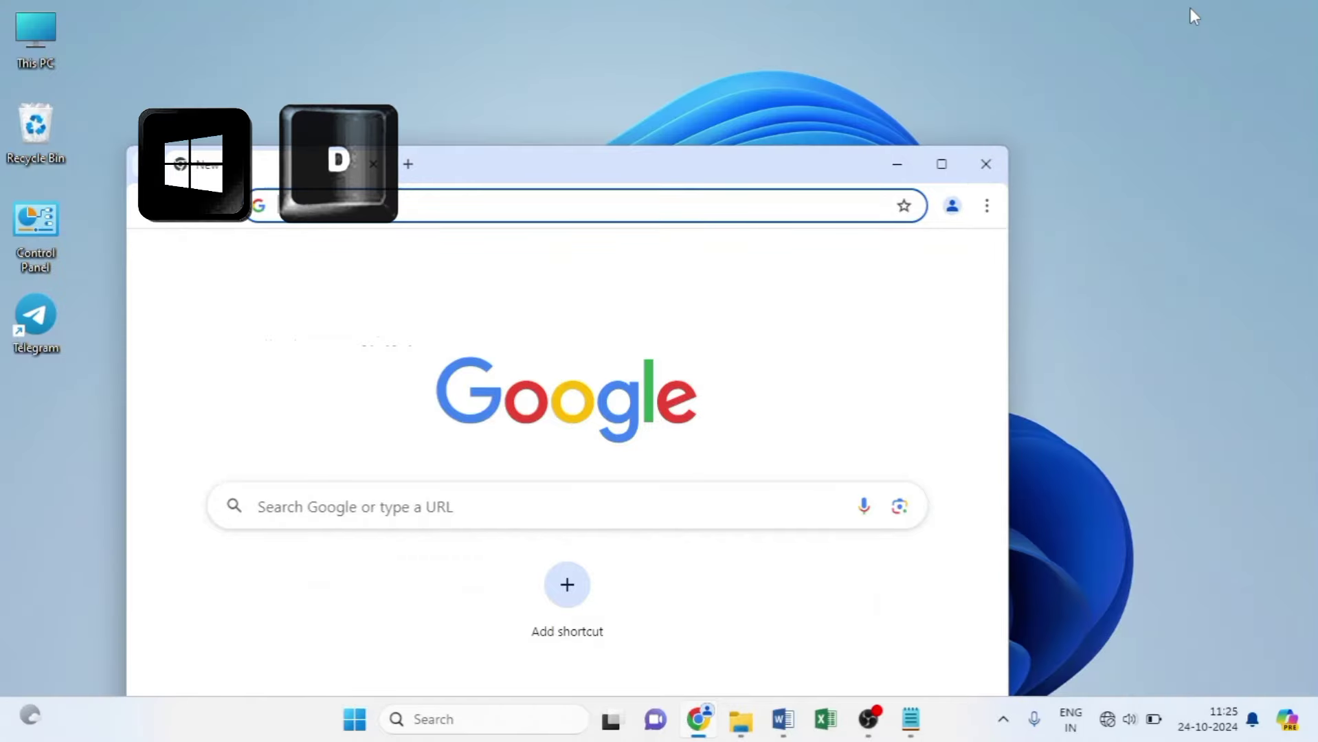
{"action": "left_click", "coordinate": [895, 162]}
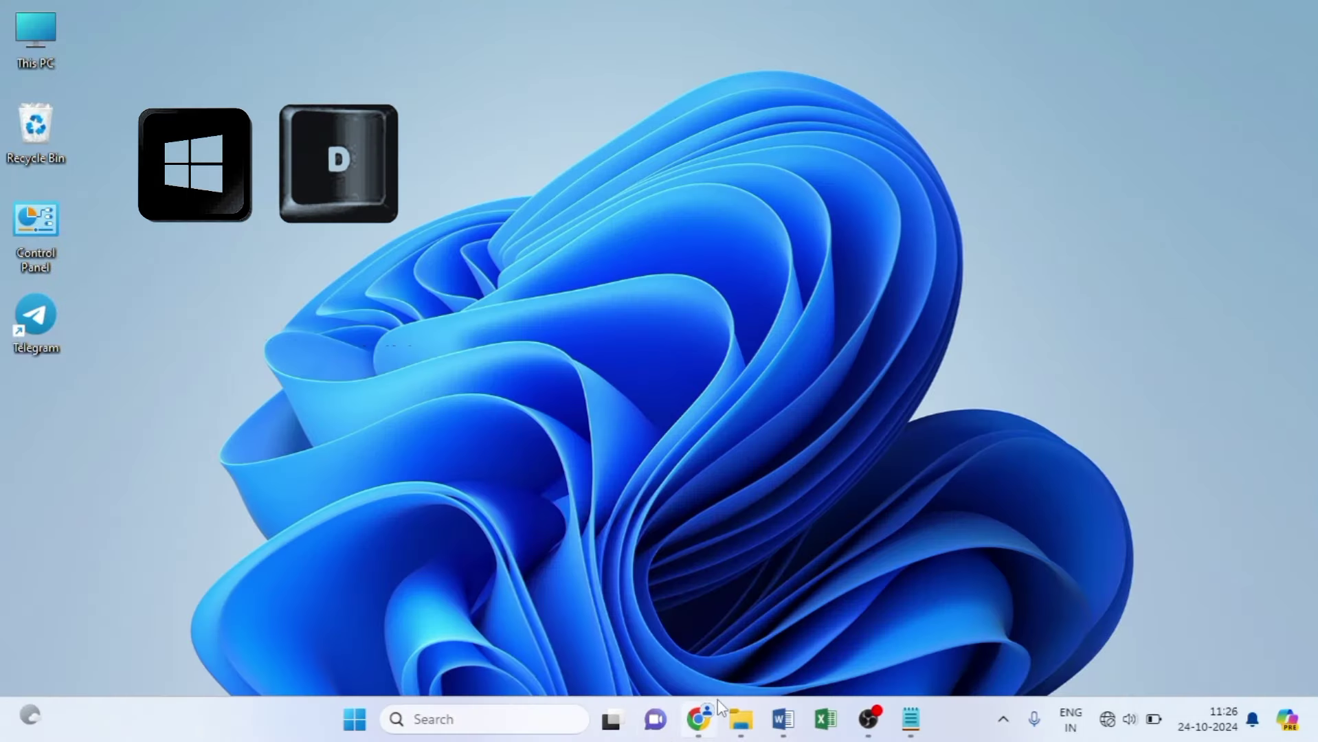
Bring the Notepad window back up and hide all open windows at once to show the desktop
{"action": "key", "text": "super+d"}
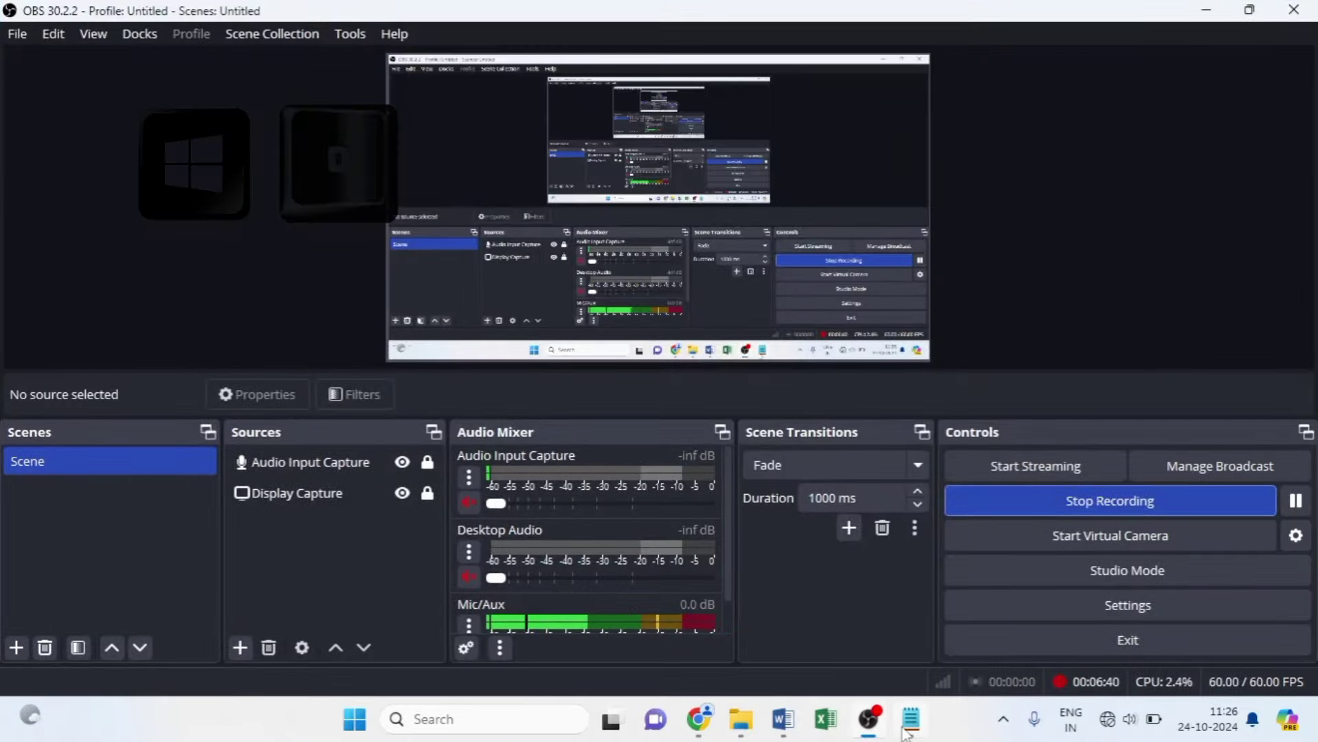
{"action": "left_click", "coordinate": [905, 733]}
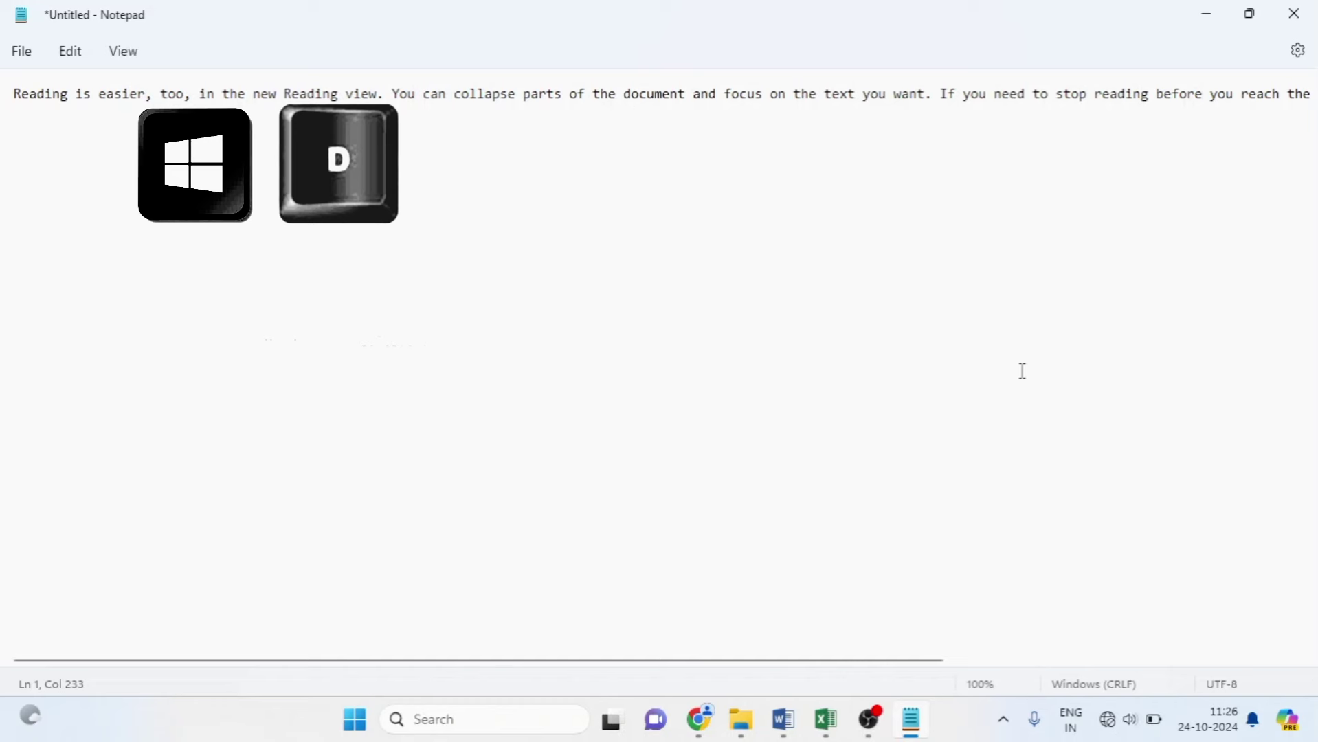
{"action": "key", "text": "super+d"}
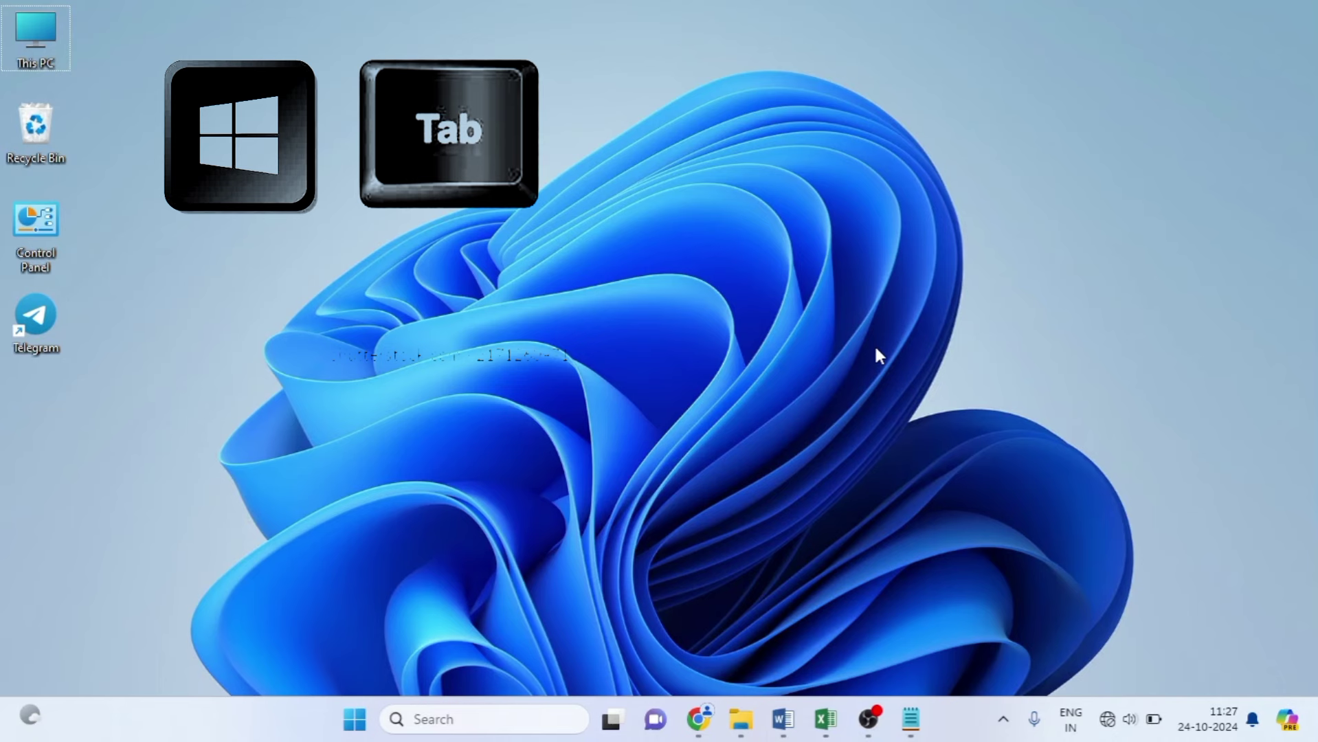
Switch in turn to the Word, Notepad and File Explorer windows through Task View, and return to the desktop
{"action": "key", "text": "super+Tab"}
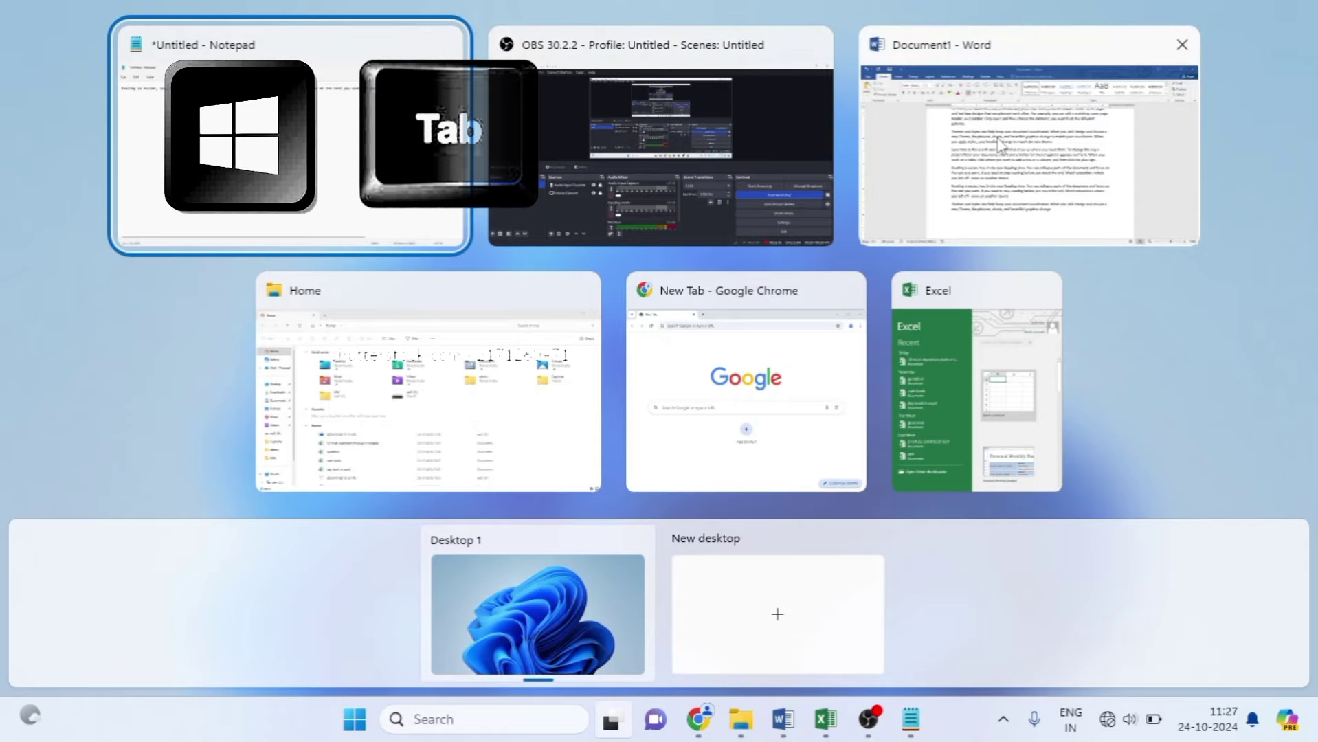
{"action": "left_click", "coordinate": [997, 141]}
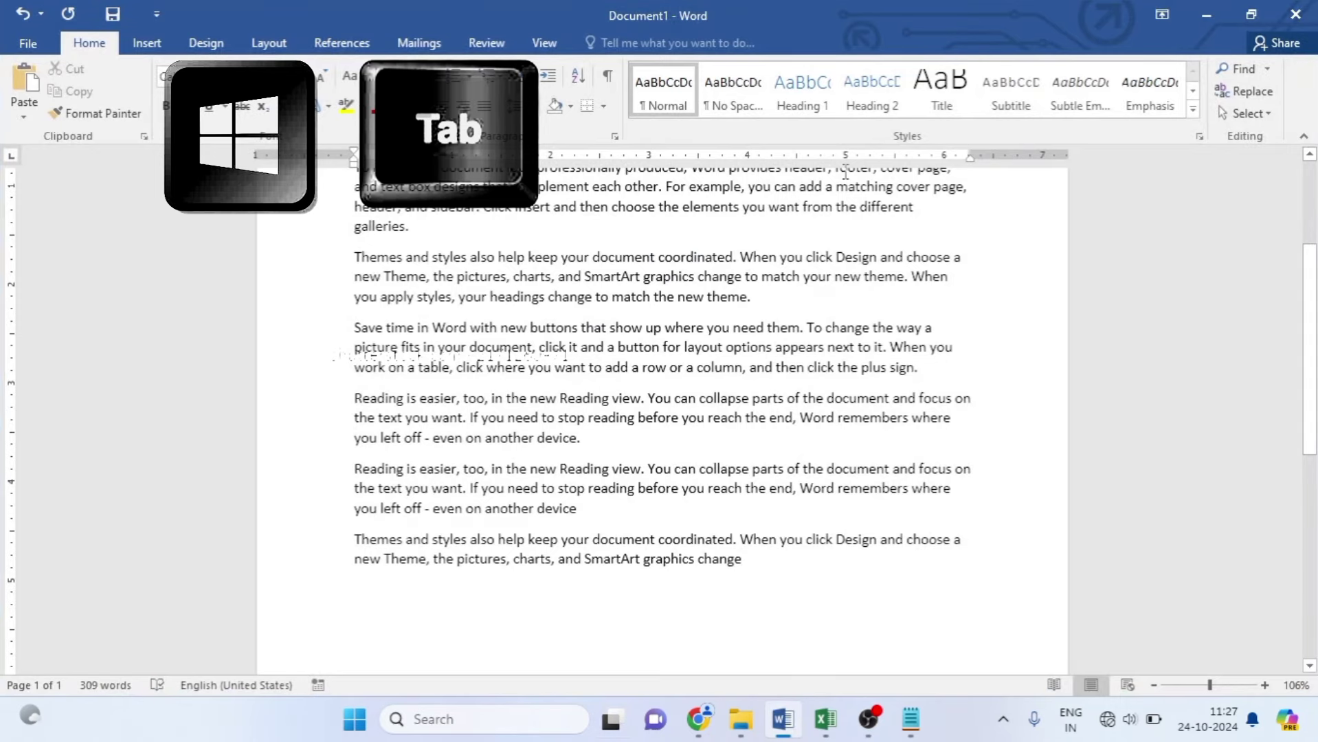
{"action": "key", "text": "super+Tab"}
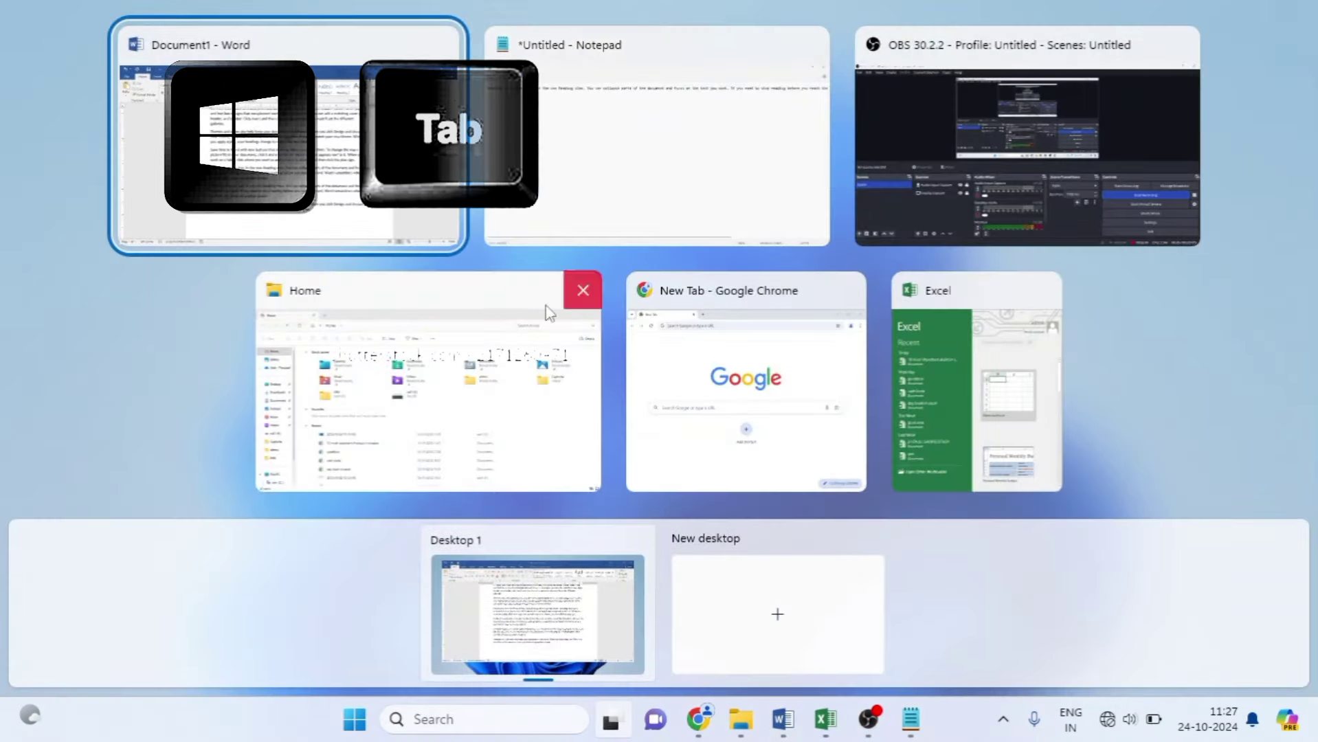
{"action": "left_click", "coordinate": [653, 182]}
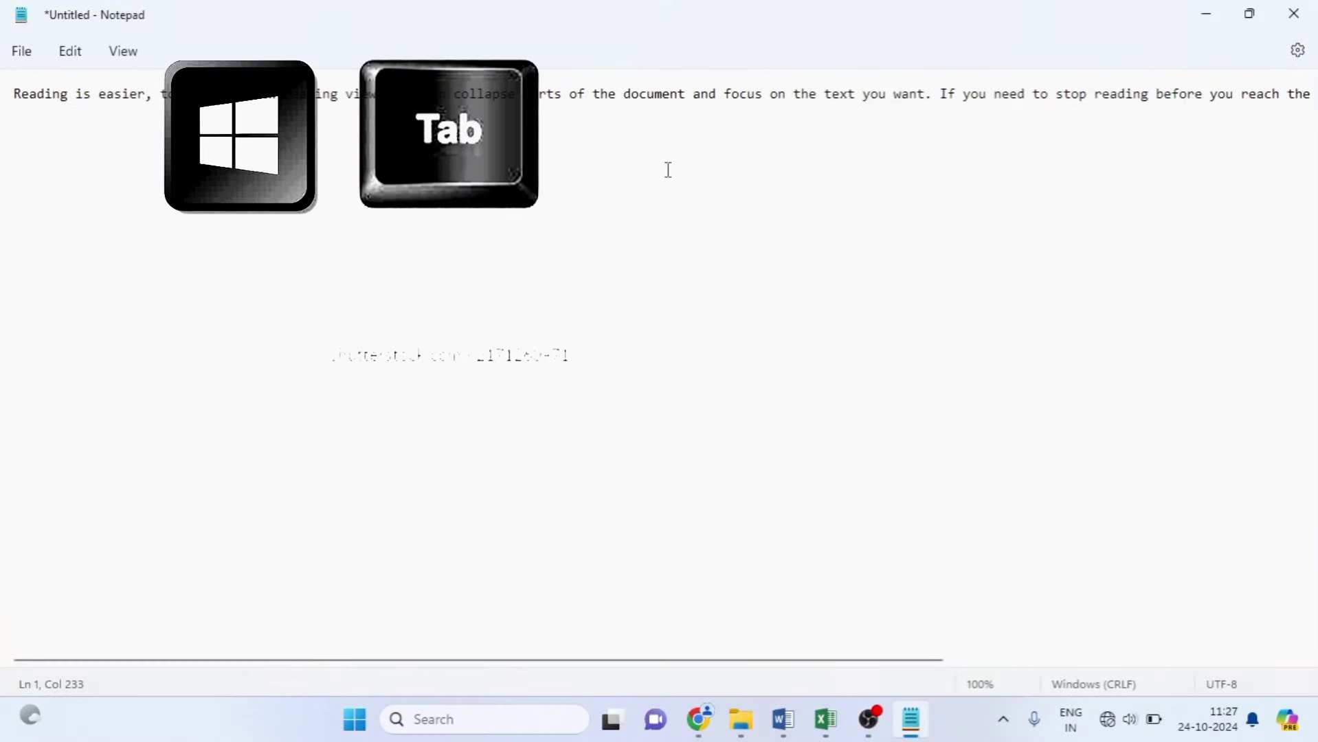
{"action": "key", "text": "super+Tab"}
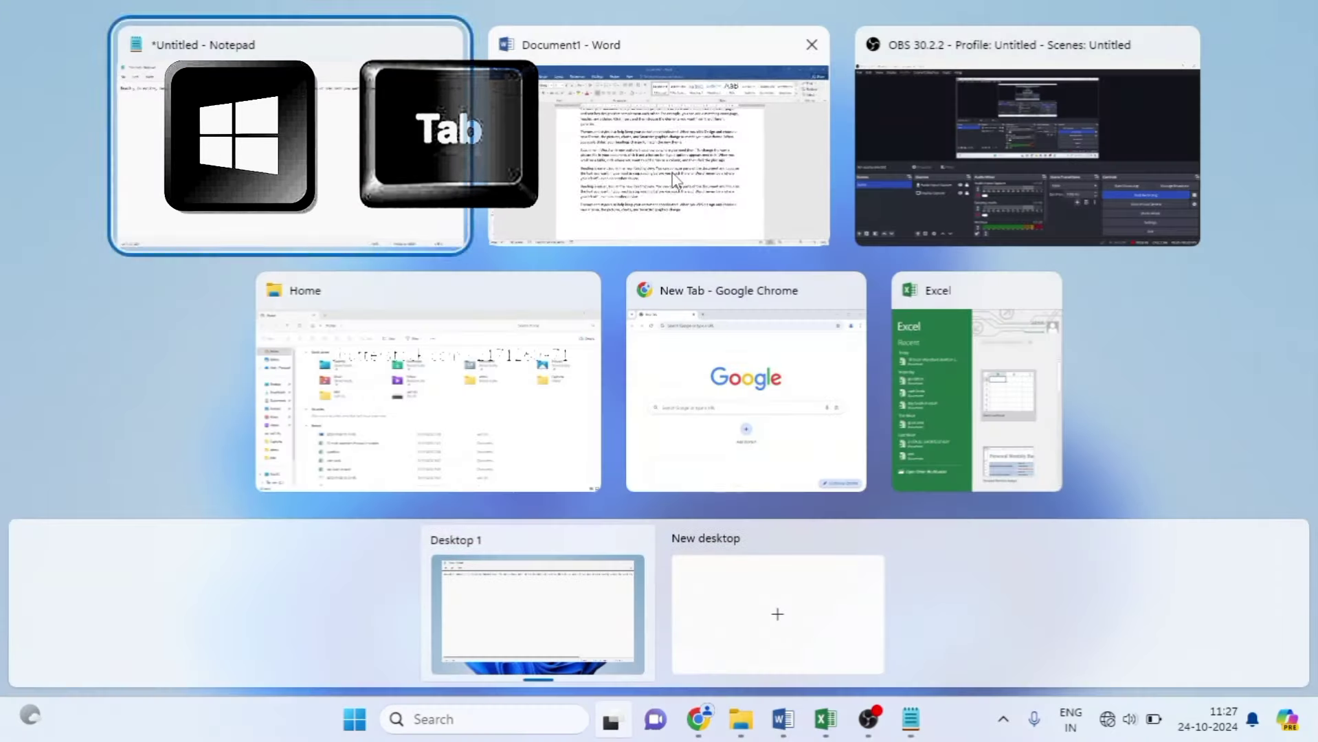
{"action": "left_click", "coordinate": [453, 434]}
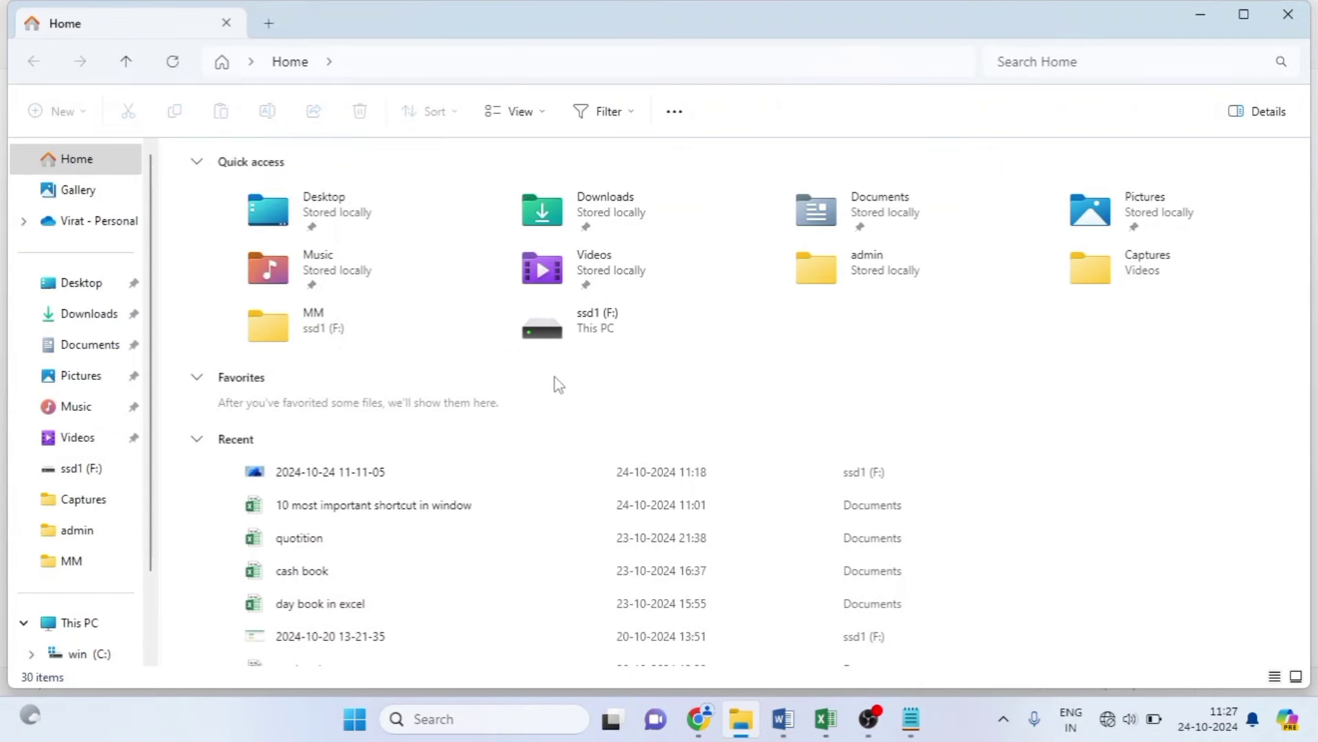
{"action": "key", "text": "super+d"}
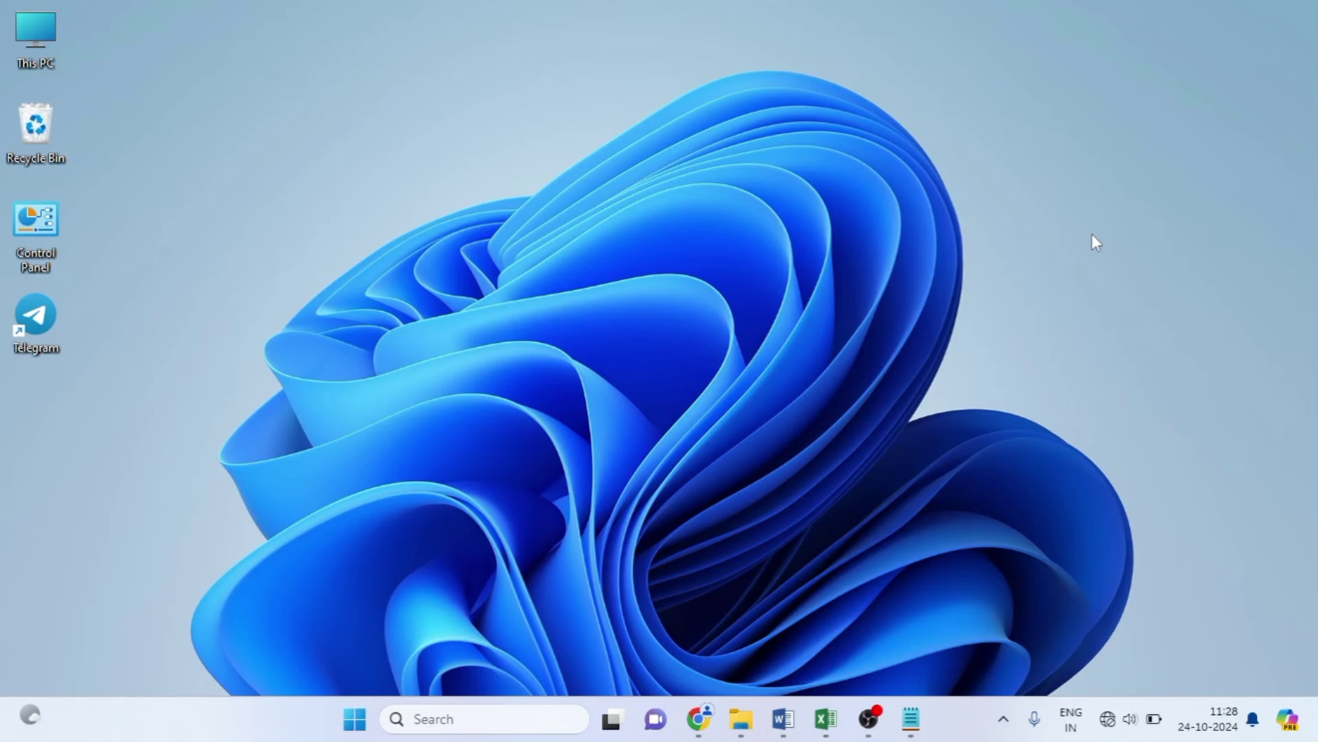
Open File Explorer from the desktop and again over the Word document, and minimize both windows
{"action": "key", "text": "super+e"}
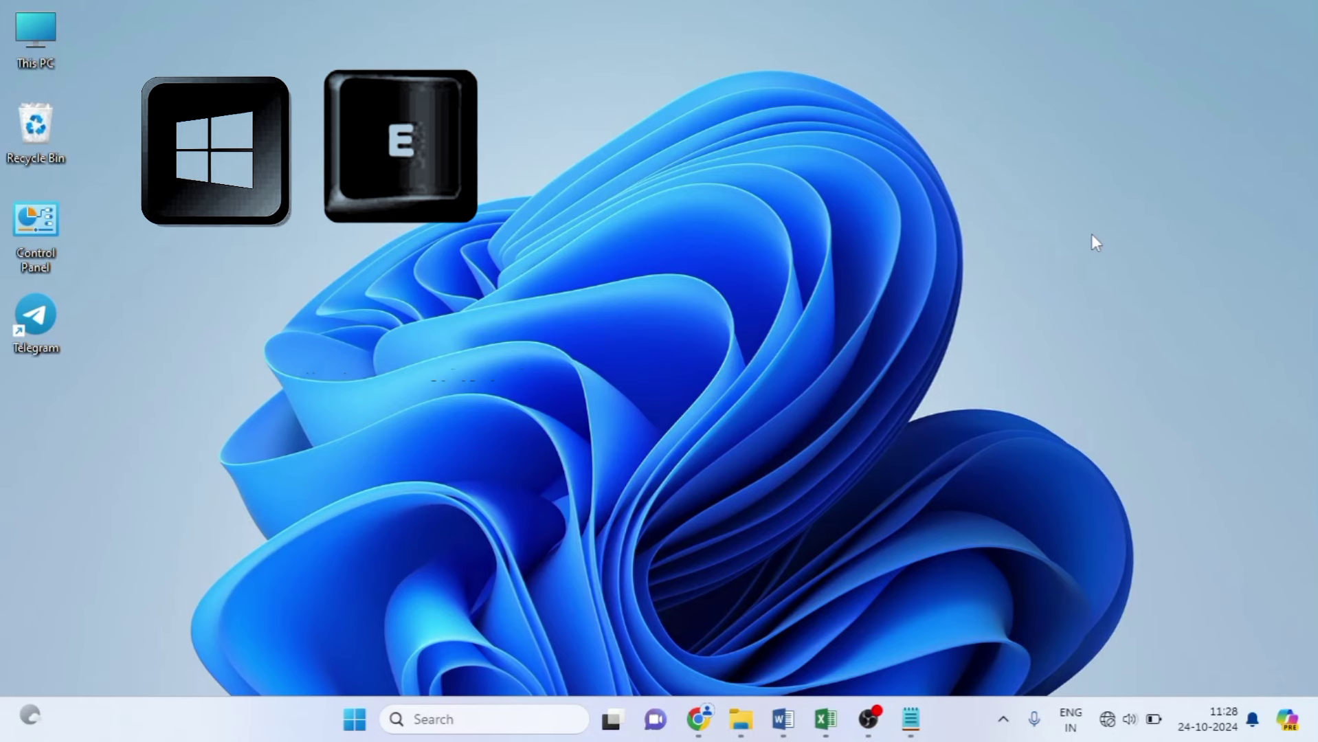
{"action": "key", "text": "super+e"}
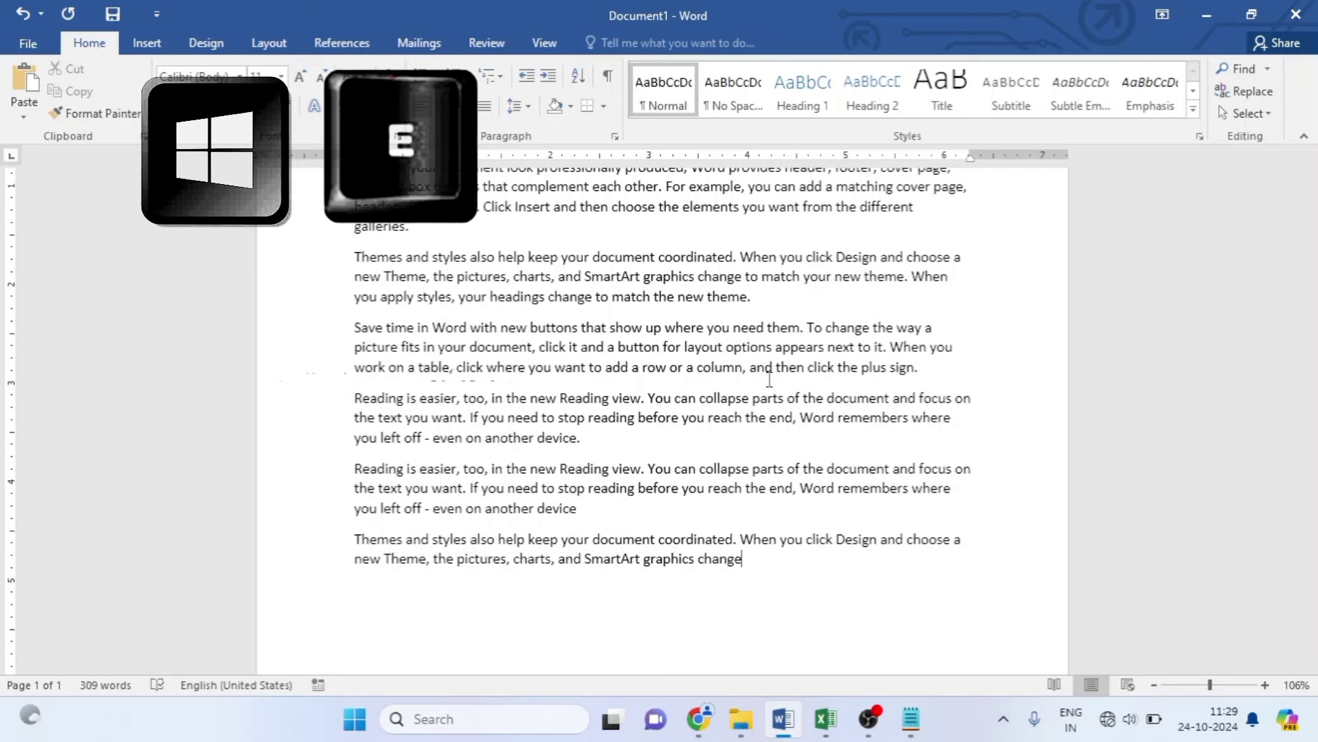
{"action": "key", "text": "super+e"}
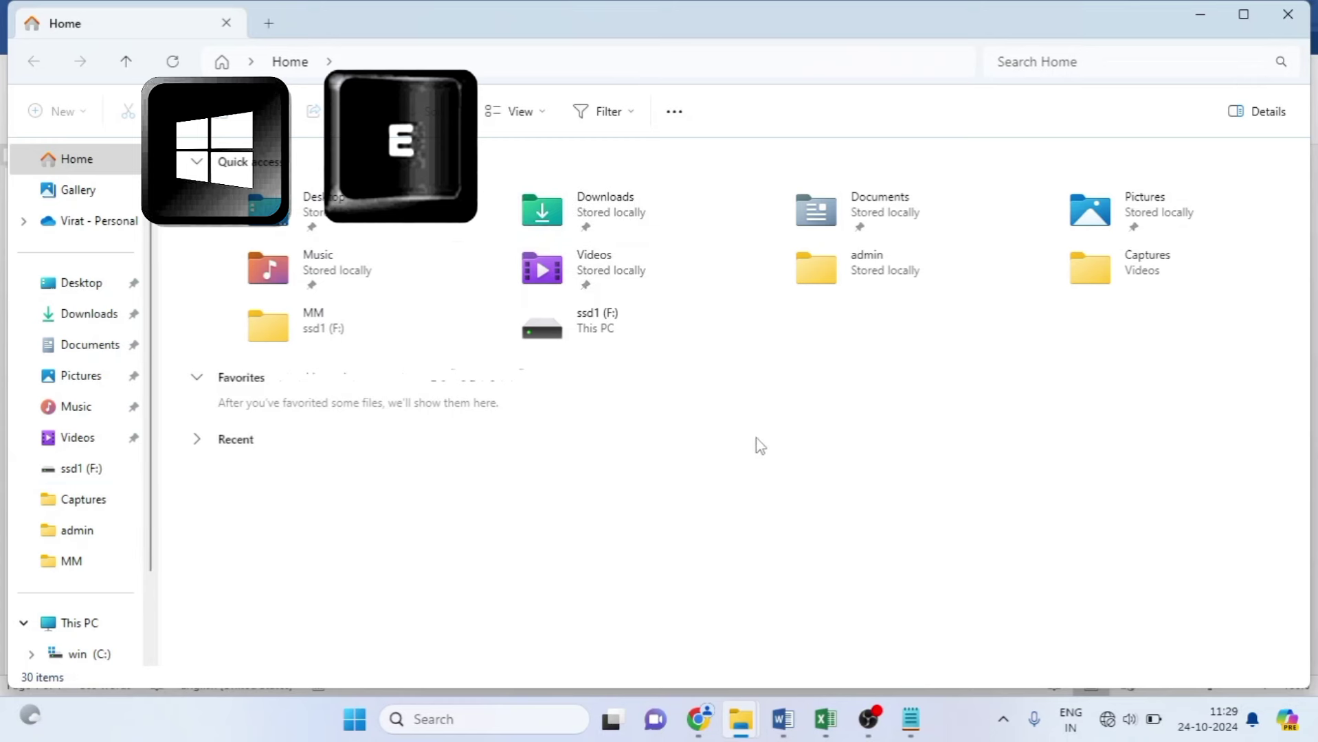
{"action": "left_click", "coordinate": [1199, 14]}
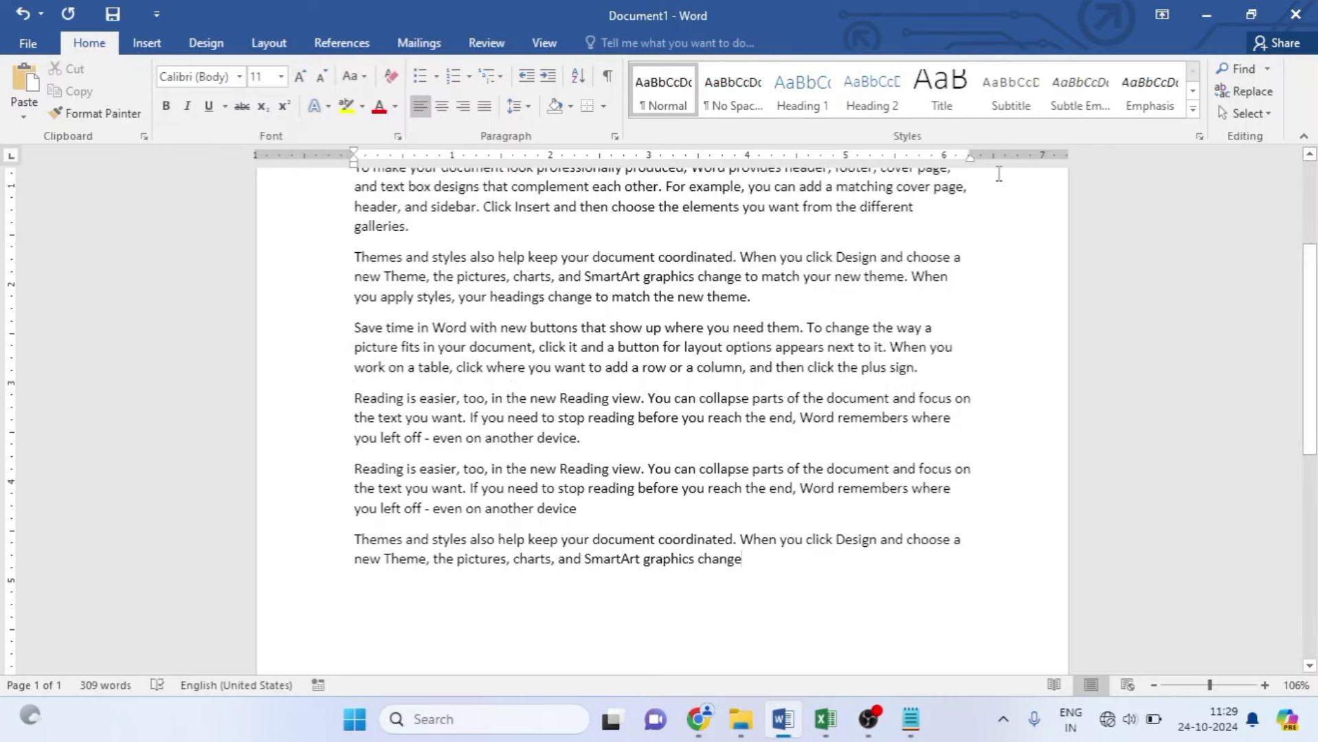
{"action": "left_click", "coordinate": [1206, 17]}
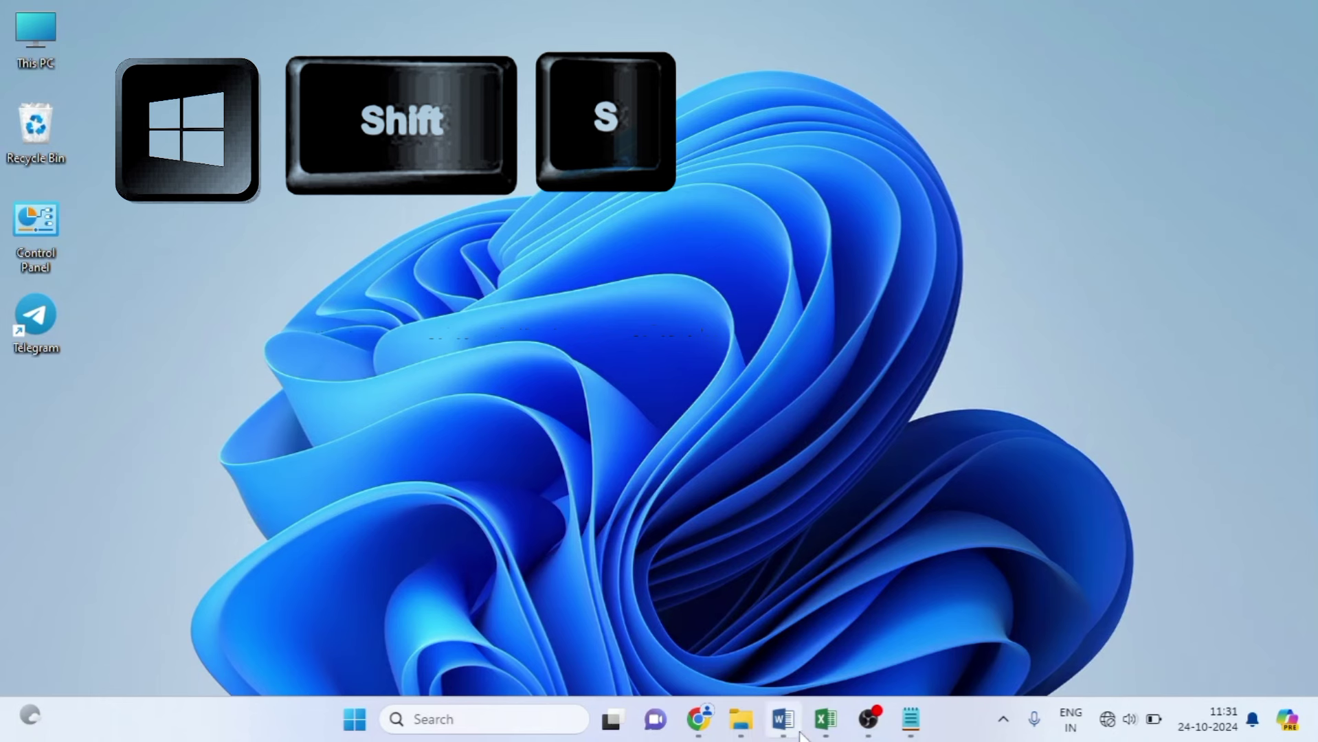
Take a rectangular snip of the Word document's last five paragraphs, view it in Snipping Tool, and return to the desktop
{"action": "left_click", "coordinate": [789, 703]}
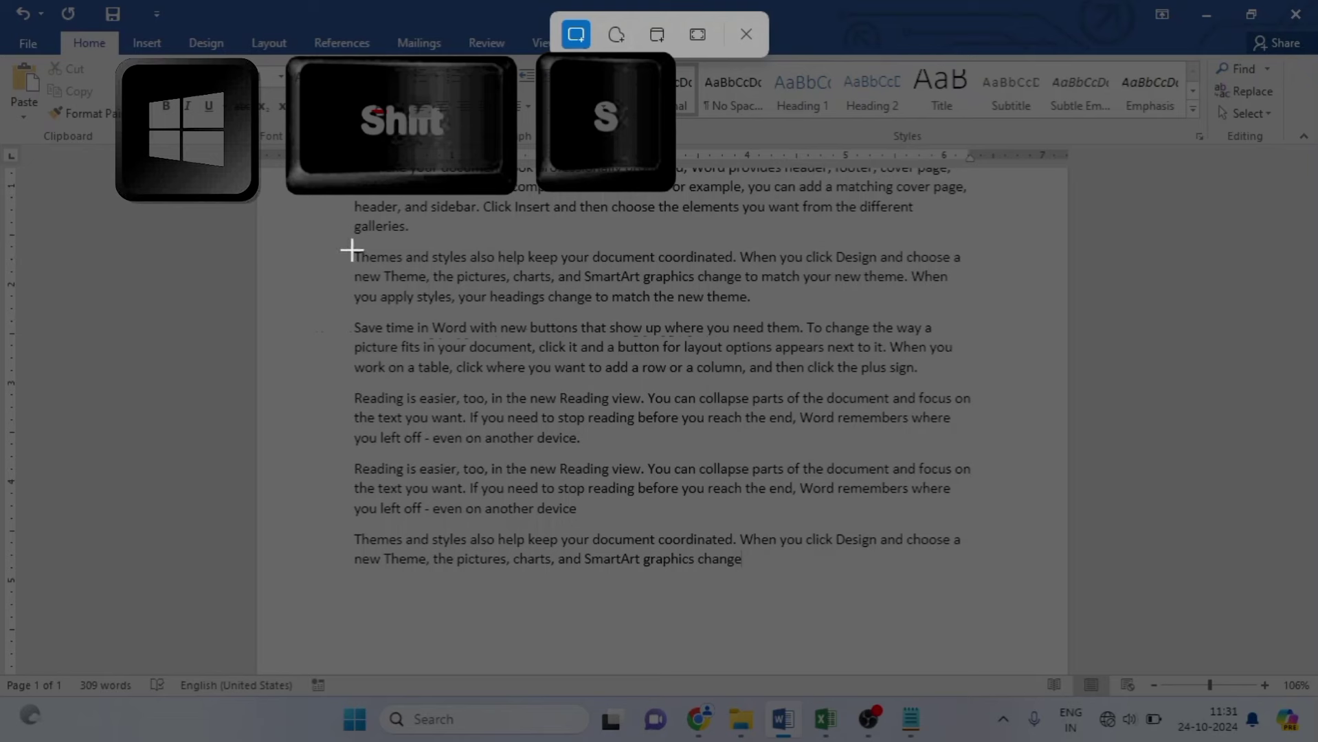
{"action": "left_click_drag", "start_coordinate": [351, 250], "coordinate": [972, 570]}
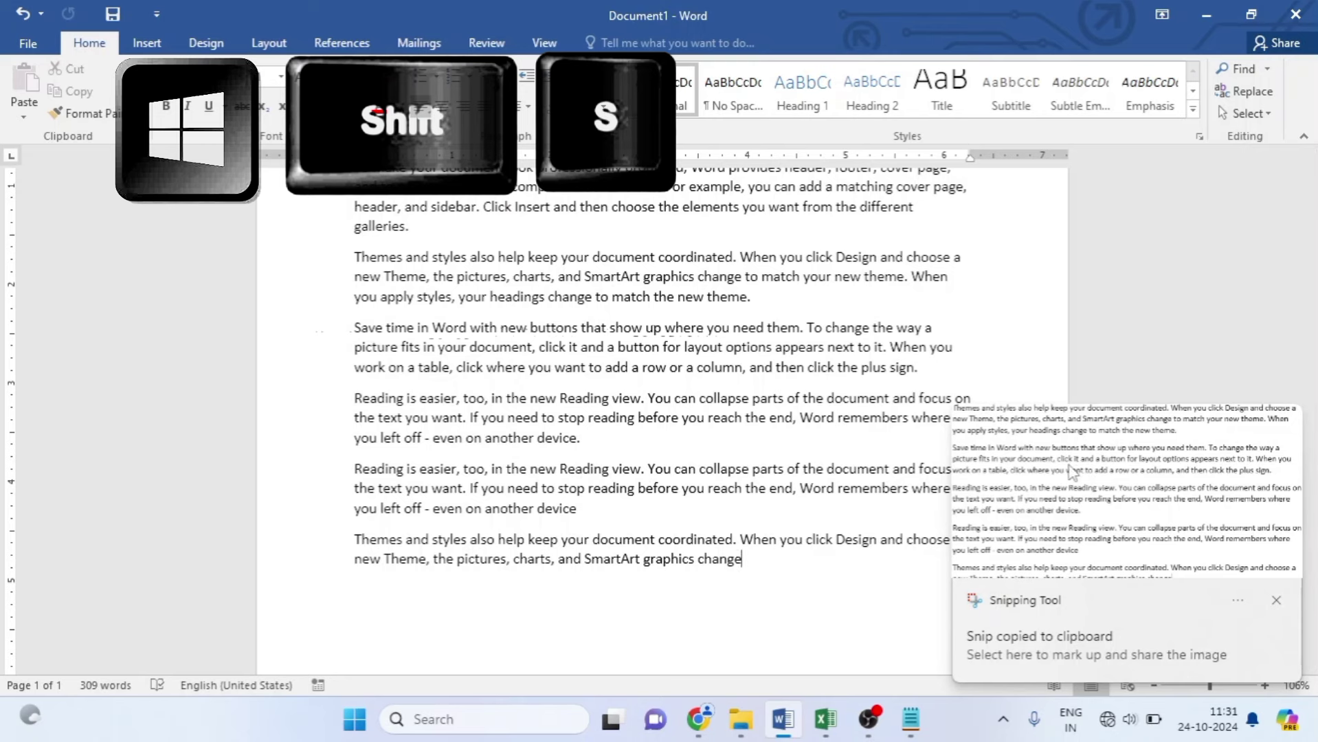
{"action": "left_click", "coordinate": [1179, 469]}
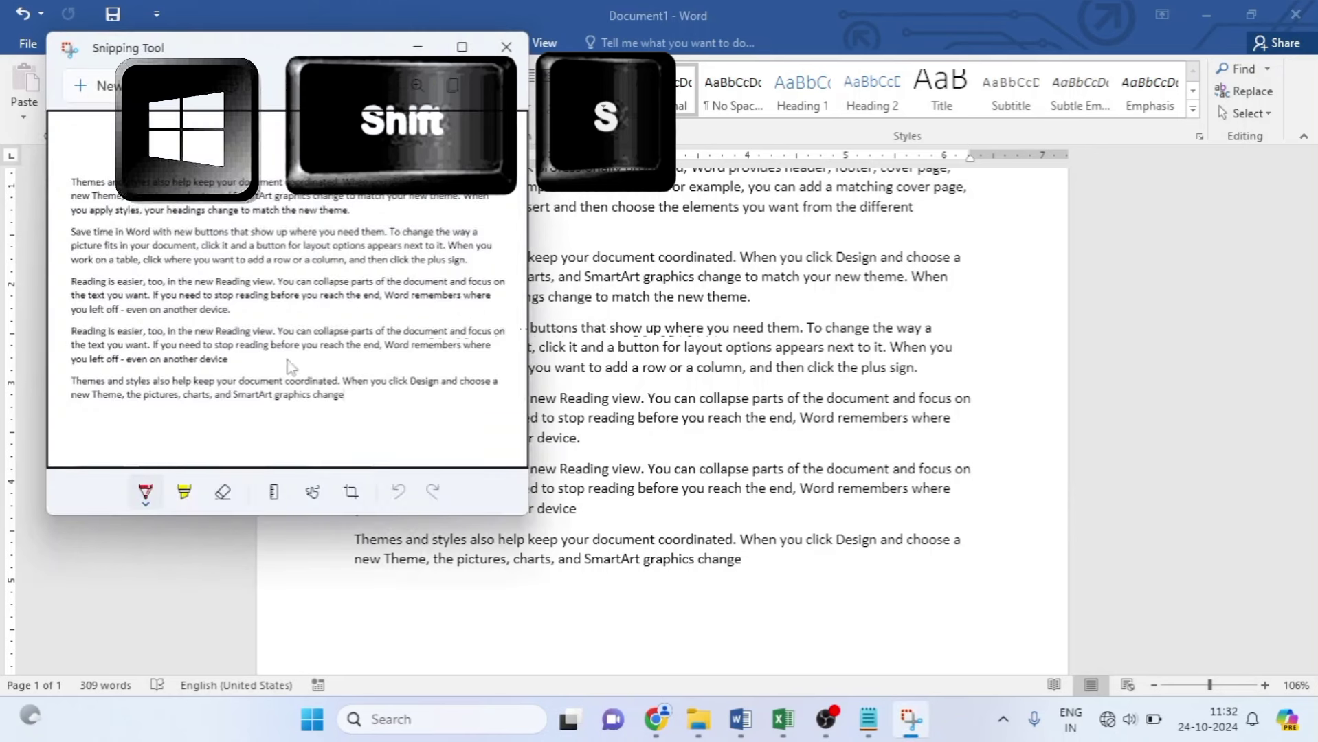
{"action": "left_click", "coordinate": [506, 48]}
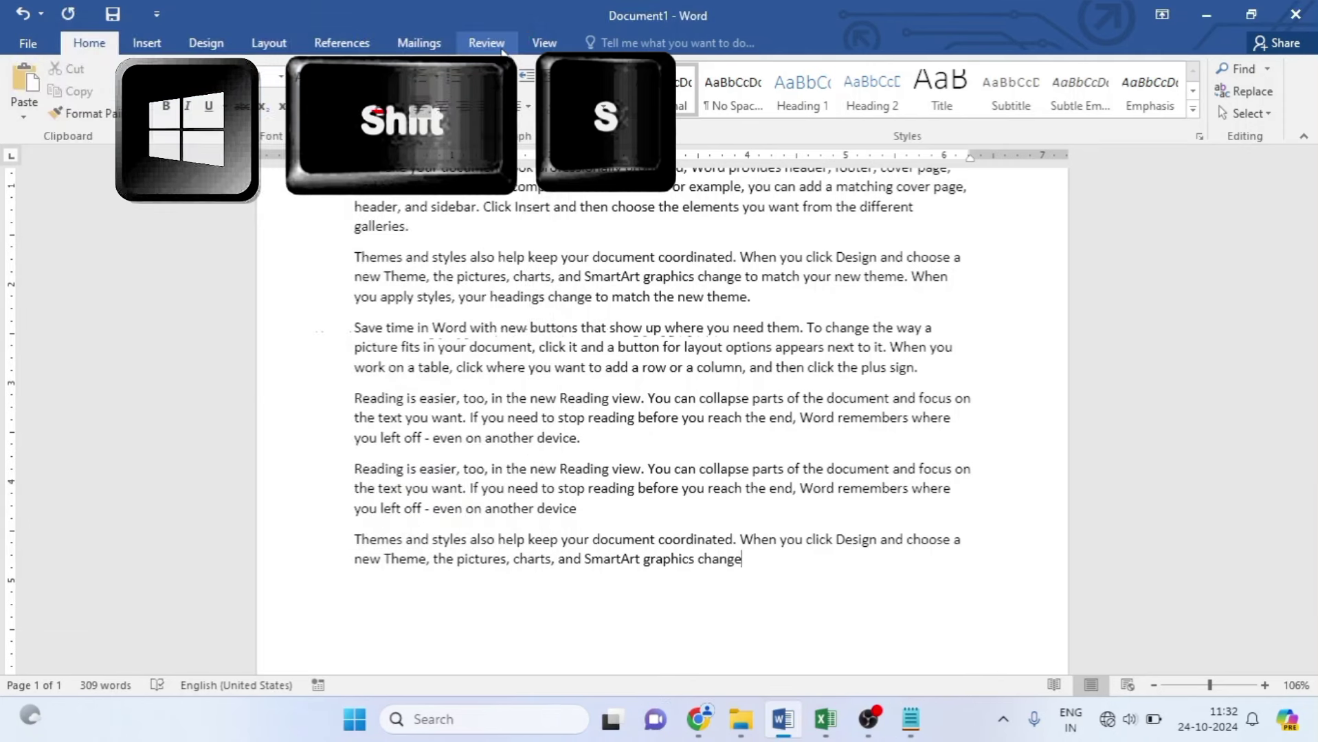
{"action": "left_click", "coordinate": [1207, 19]}
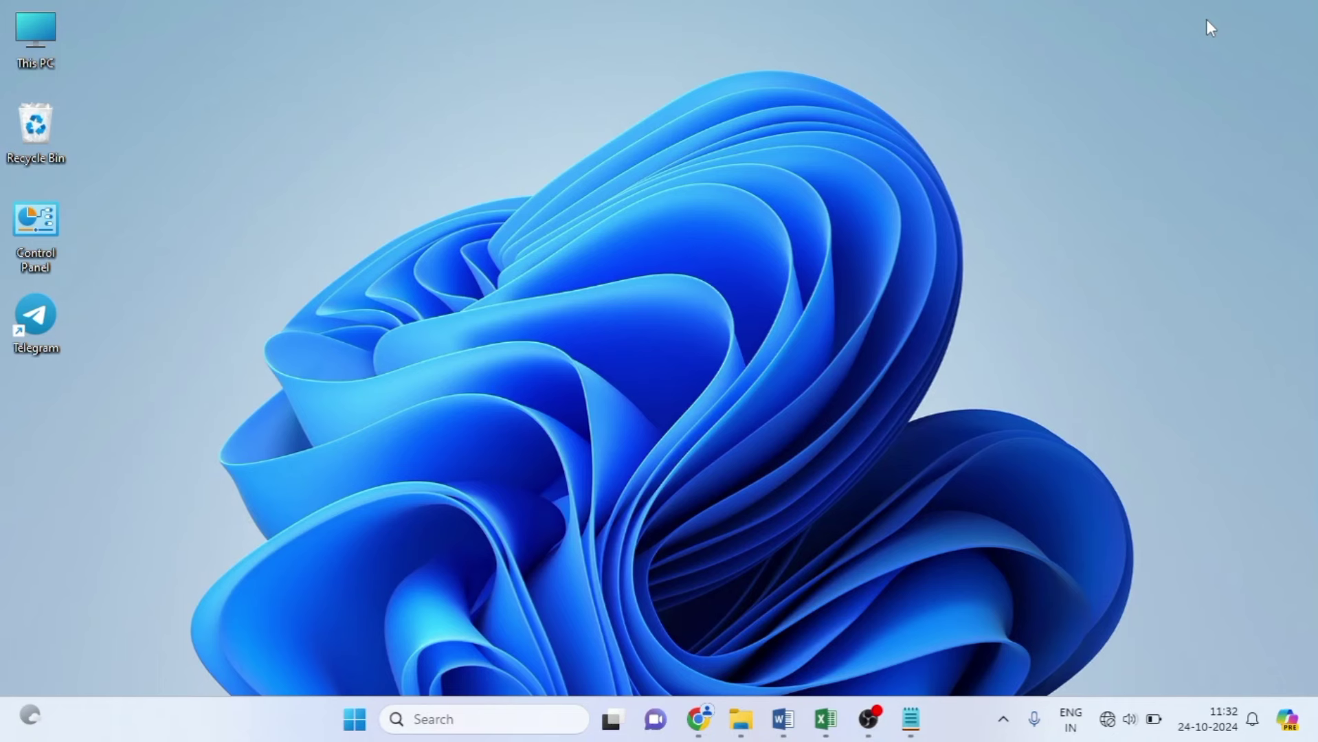
Insert the thumbs-up, red heart, heart-eyes, tears-of-joy and kiss-blowing emojis on a new line below the last paragraph of the Word document
{"action": "key", "text": "super+semicolon"}
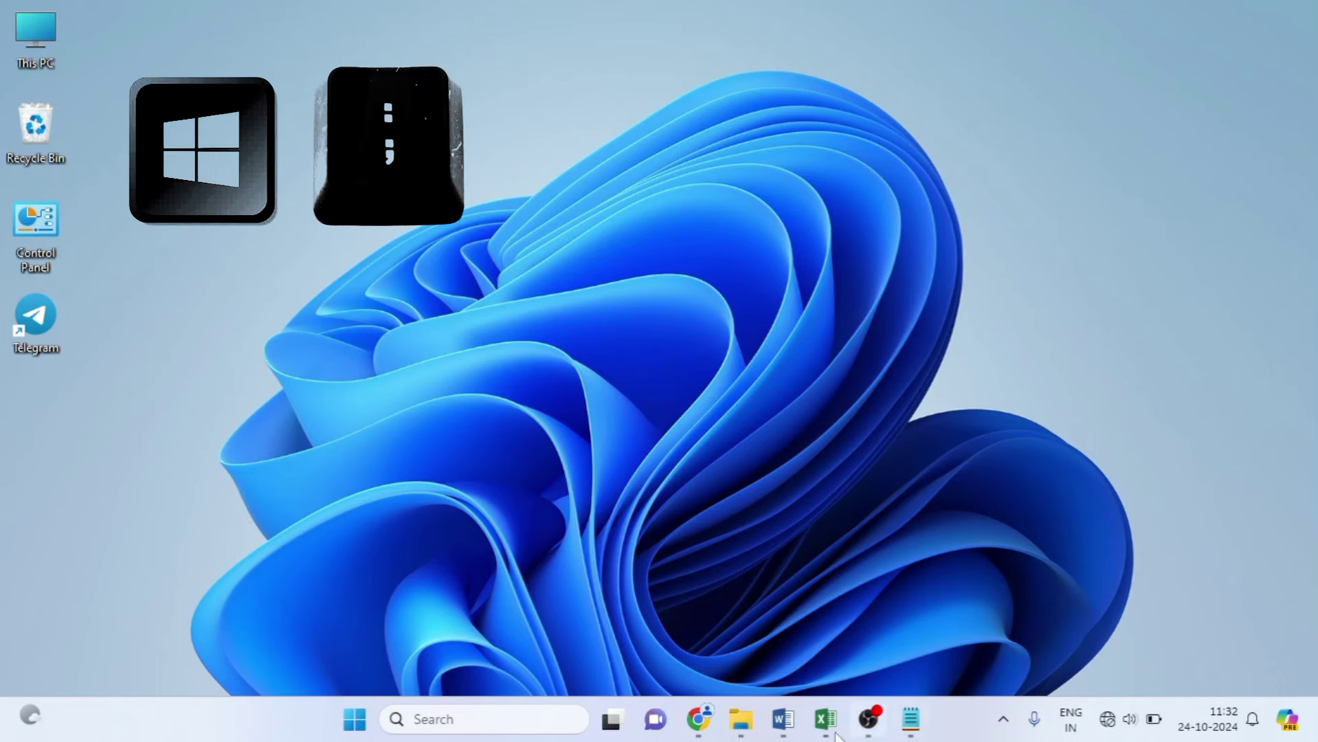
{"action": "left_click", "coordinate": [785, 720]}
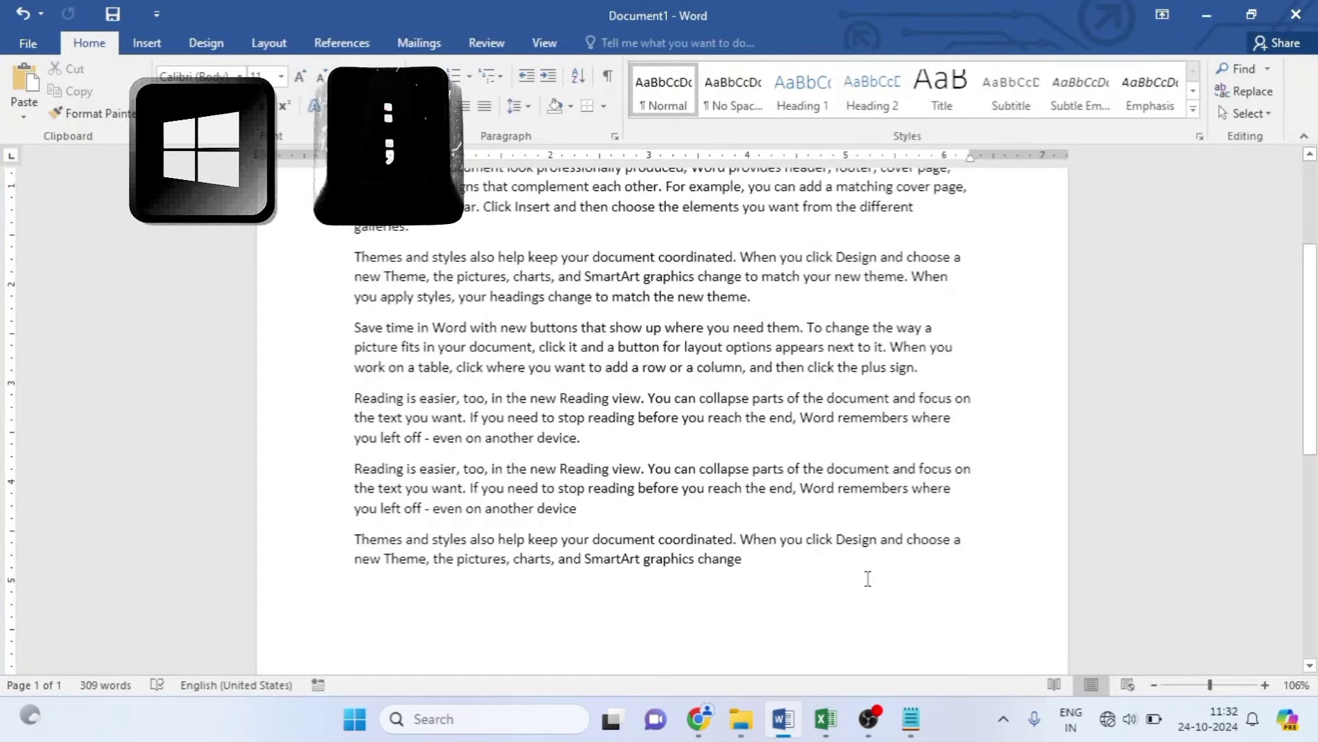
{"action": "key", "text": "Return"}
{"action": "key", "text": "Return"}
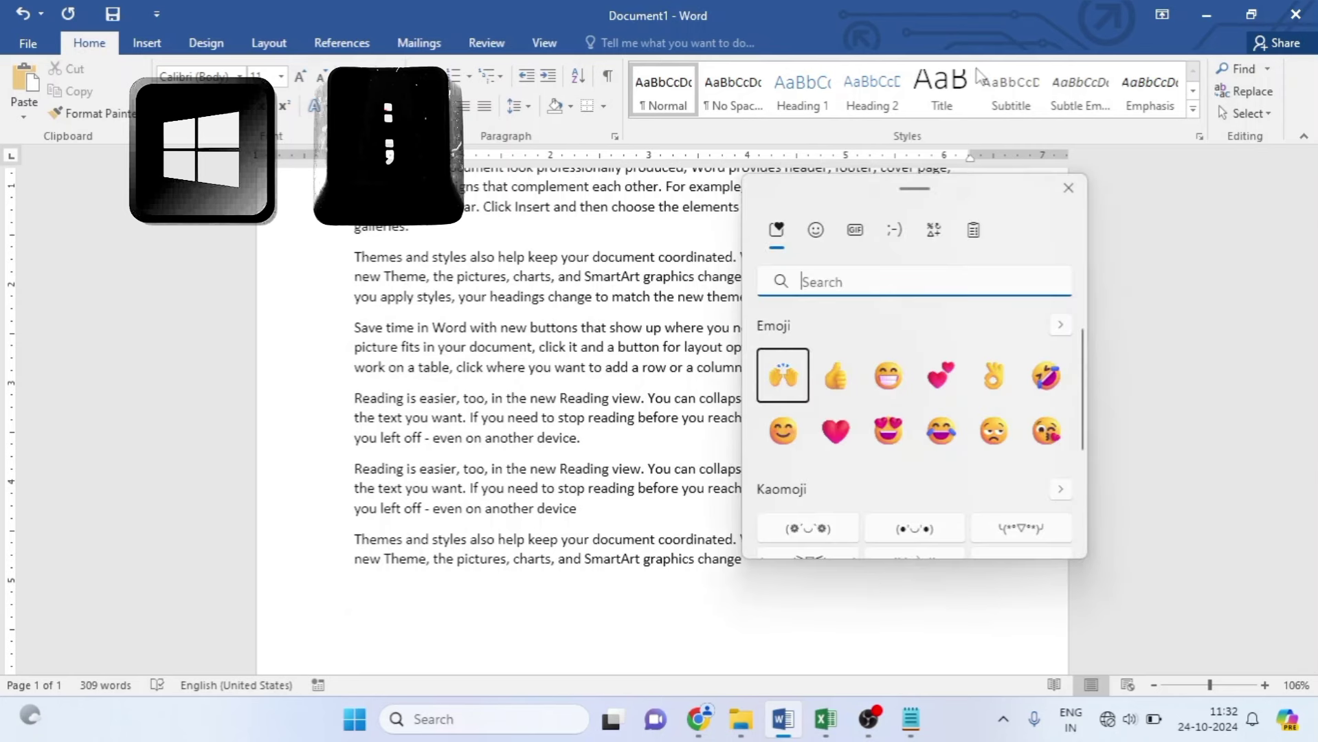
{"action": "left_click", "coordinate": [834, 388]}
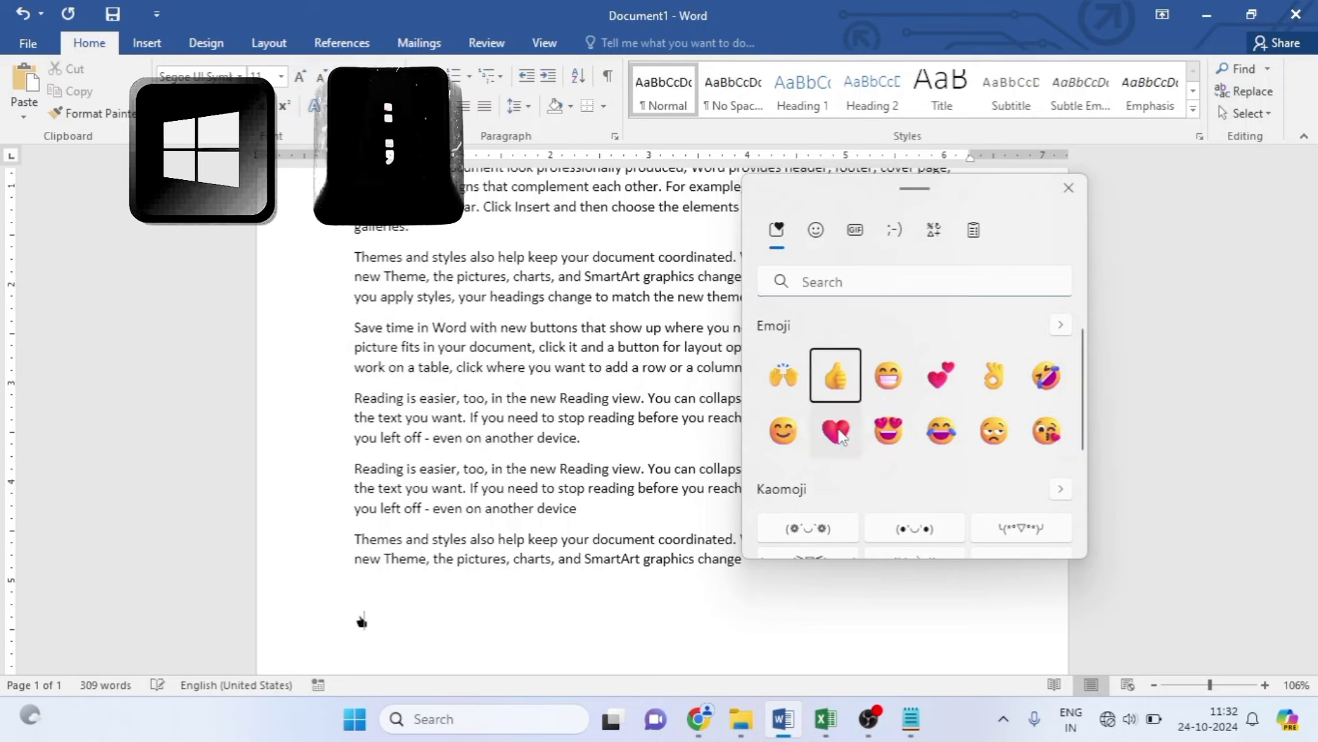
{"action": "left_click", "coordinate": [837, 431]}
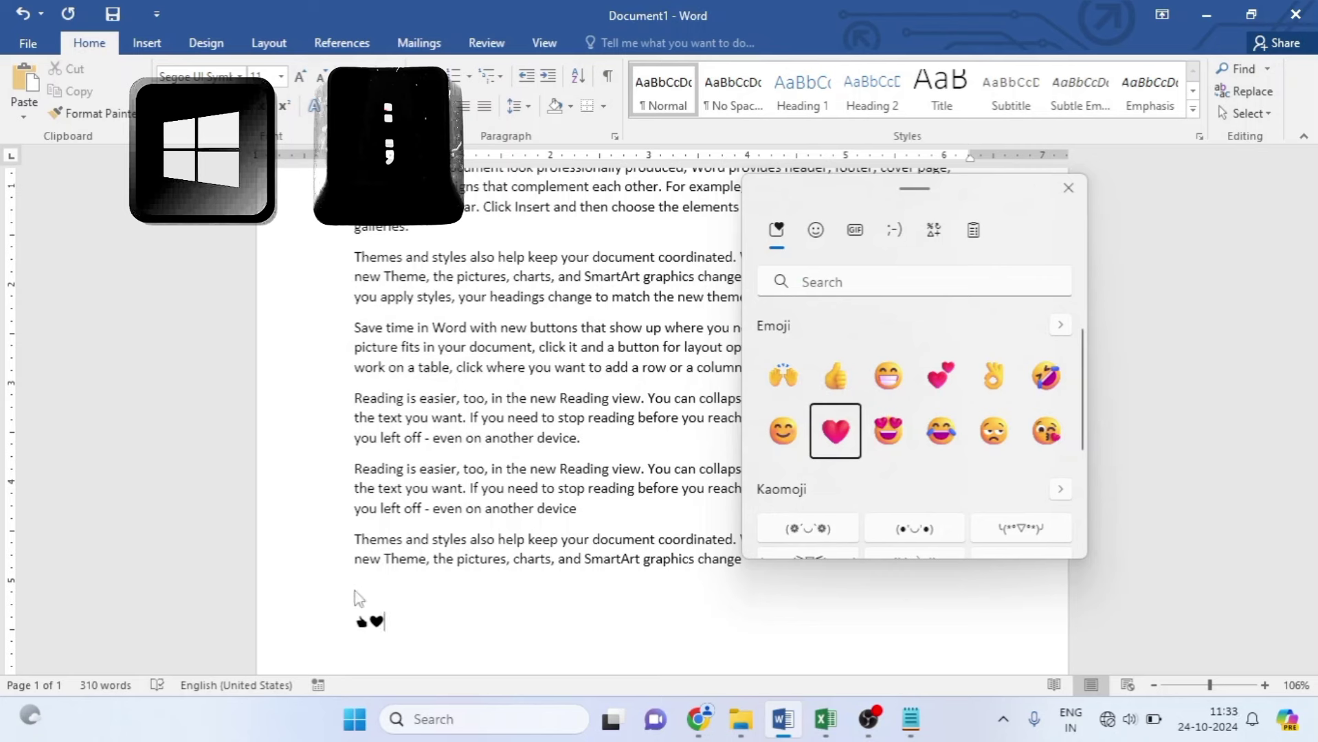
{"action": "left_click", "coordinate": [887, 430]}
{"action": "left_click", "coordinate": [948, 439]}
{"action": "left_click", "coordinate": [1048, 432]}
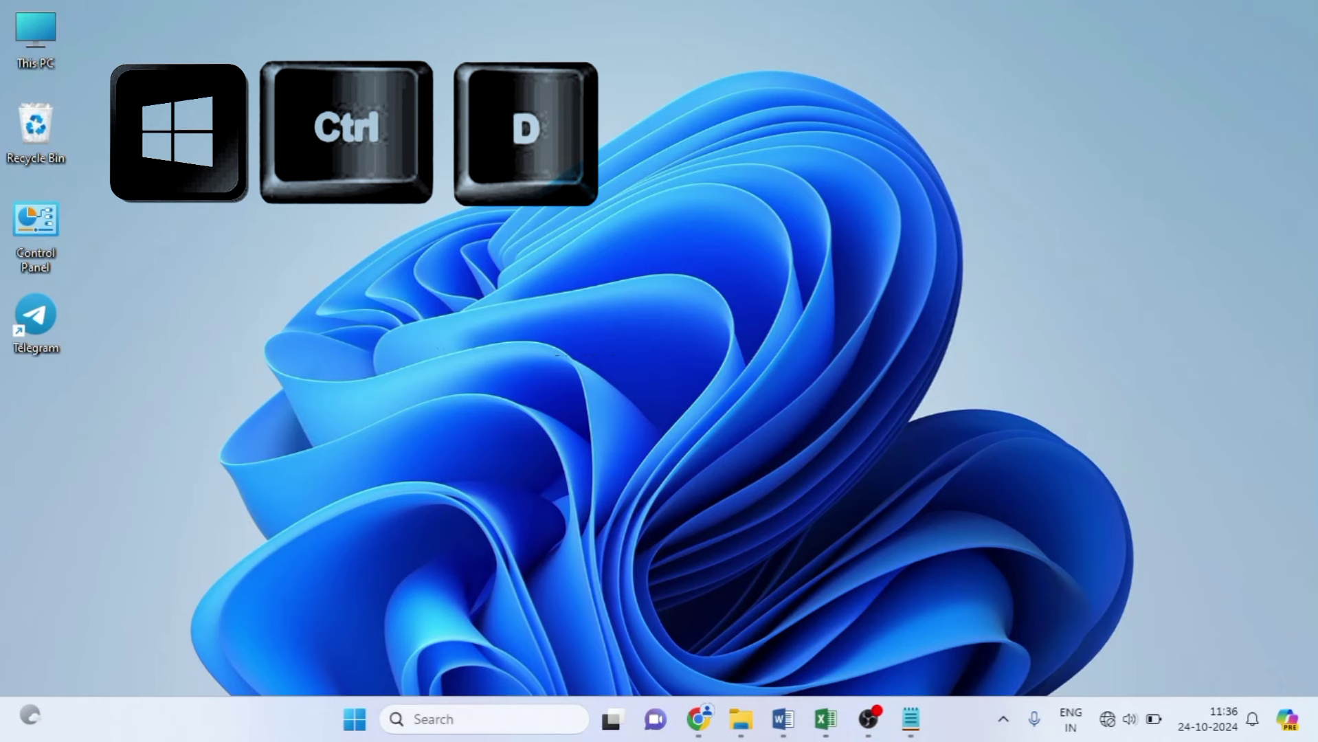
Create a new virtual desktop and switch to Desktop 2 through Task View
{"action": "key", "text": "super+ctrl+d"}
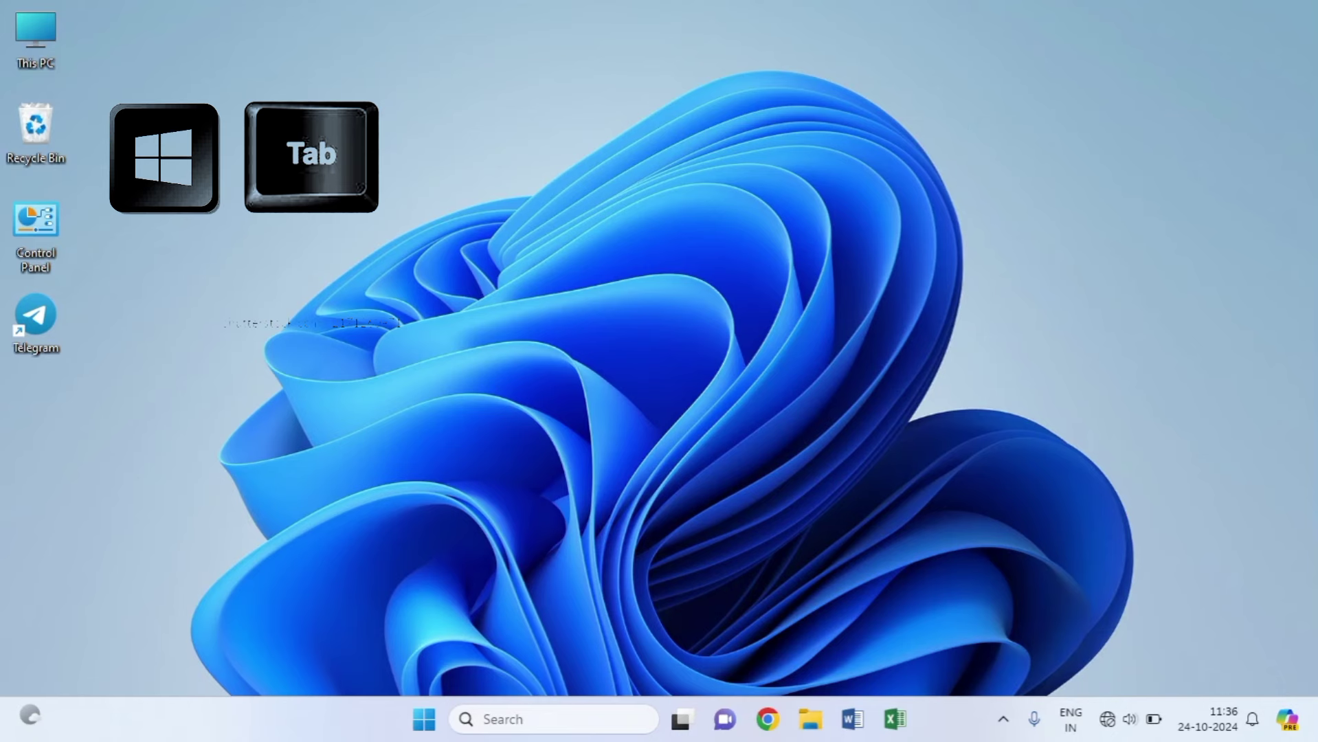
{"action": "key", "text": "super+Tab"}
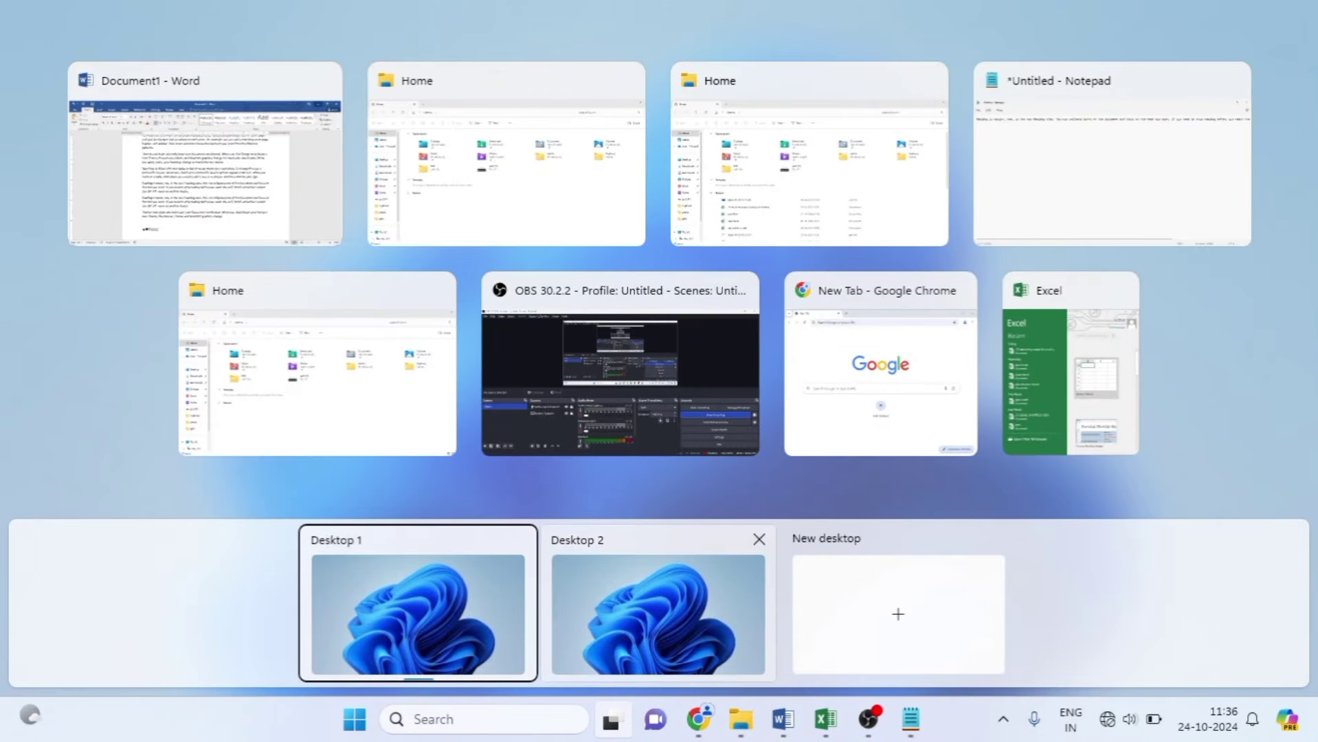
{"action": "left_click", "coordinate": [659, 613]}
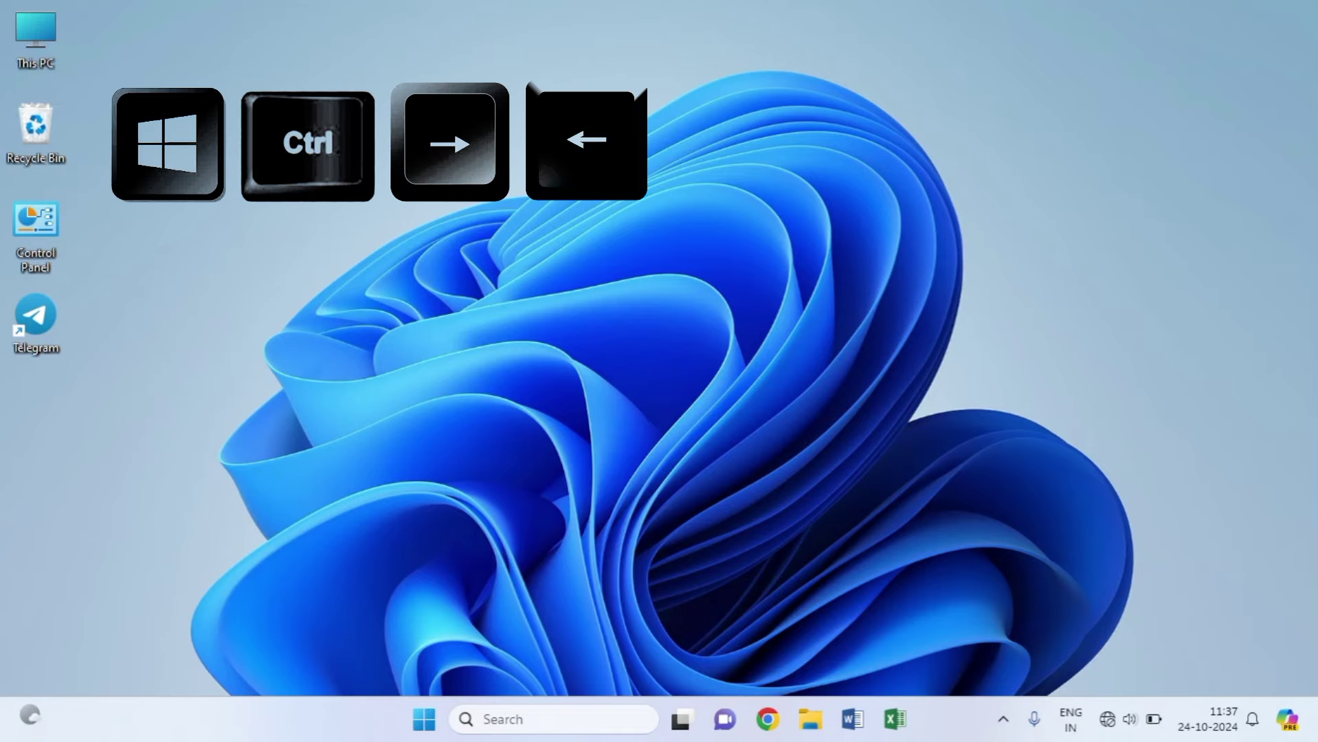
Switch back and forth between Desktop 1 and Desktop 2, ending on Desktop 2
{"action": "key", "text": "super+ctrl+Left"}
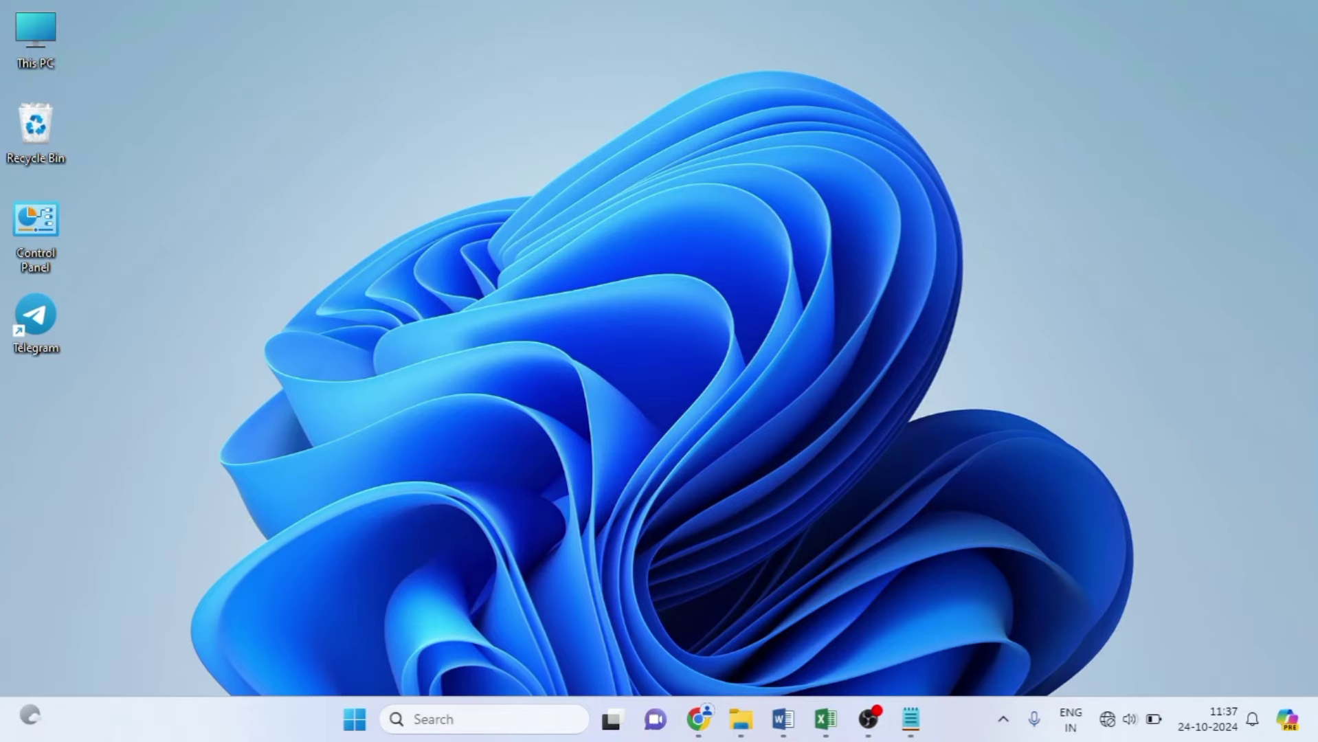
{"action": "key", "text": "super+ctrl+Right"}
{"action": "key", "text": "super+ctrl+Left"}
{"action": "key", "text": "super+ctrl+Right"}
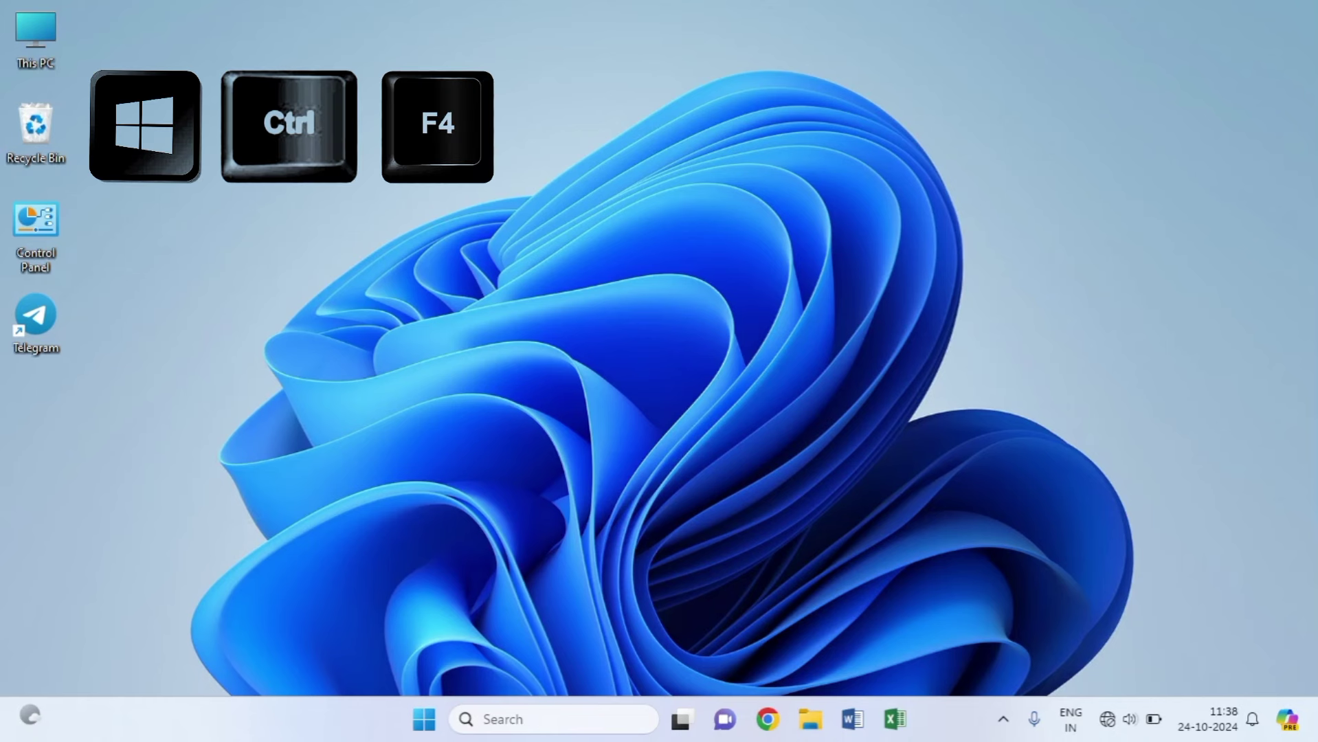
Close the current virtual desktop, Desktop 2, and check the remaining desktops in Task View
{"action": "key", "text": "super+ctrl+F4"}
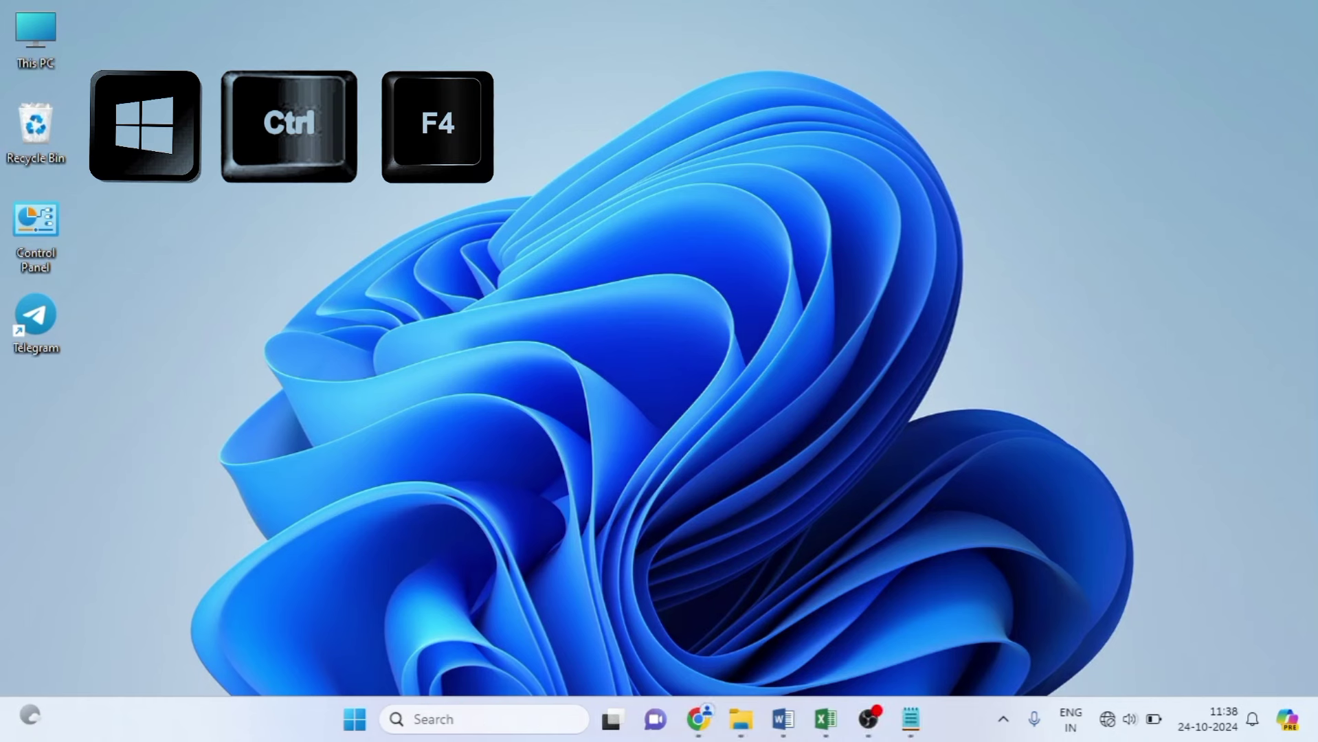
{"action": "key", "text": "super+Tab"}
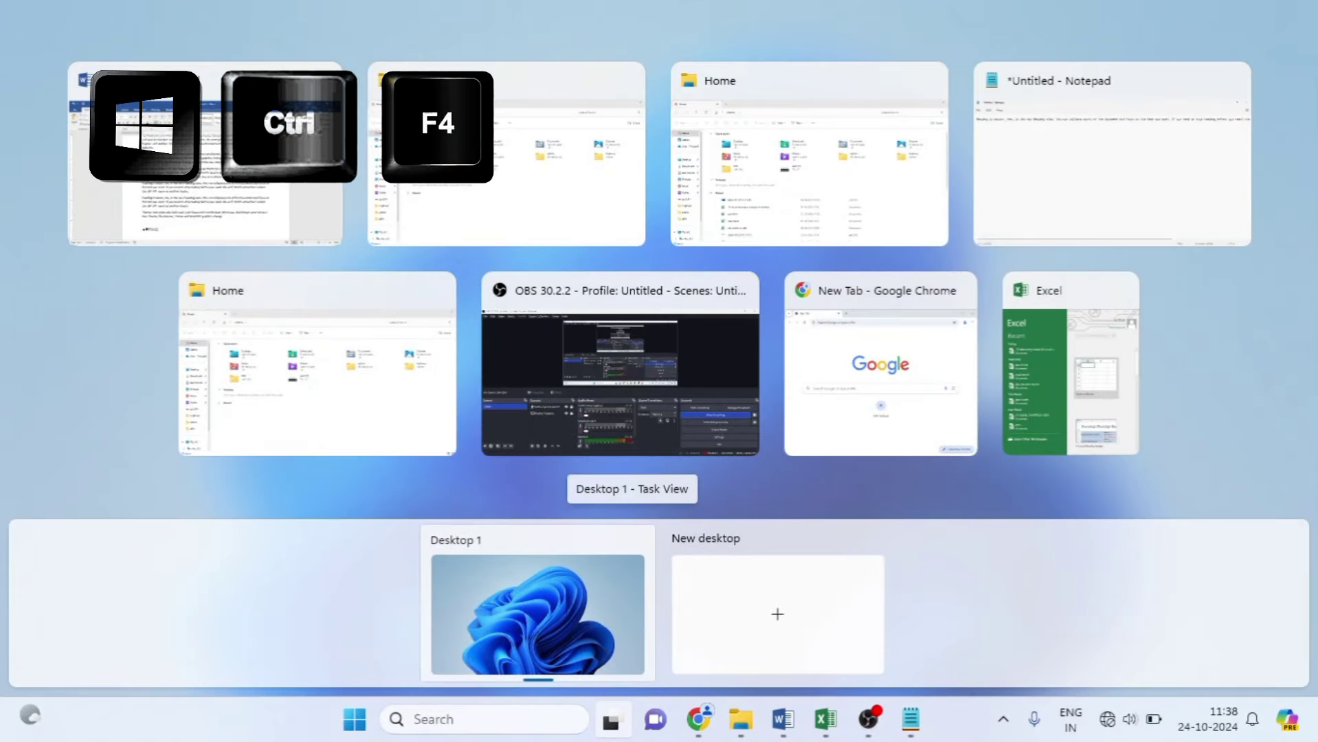
{"action": "key", "text": "Tab"}
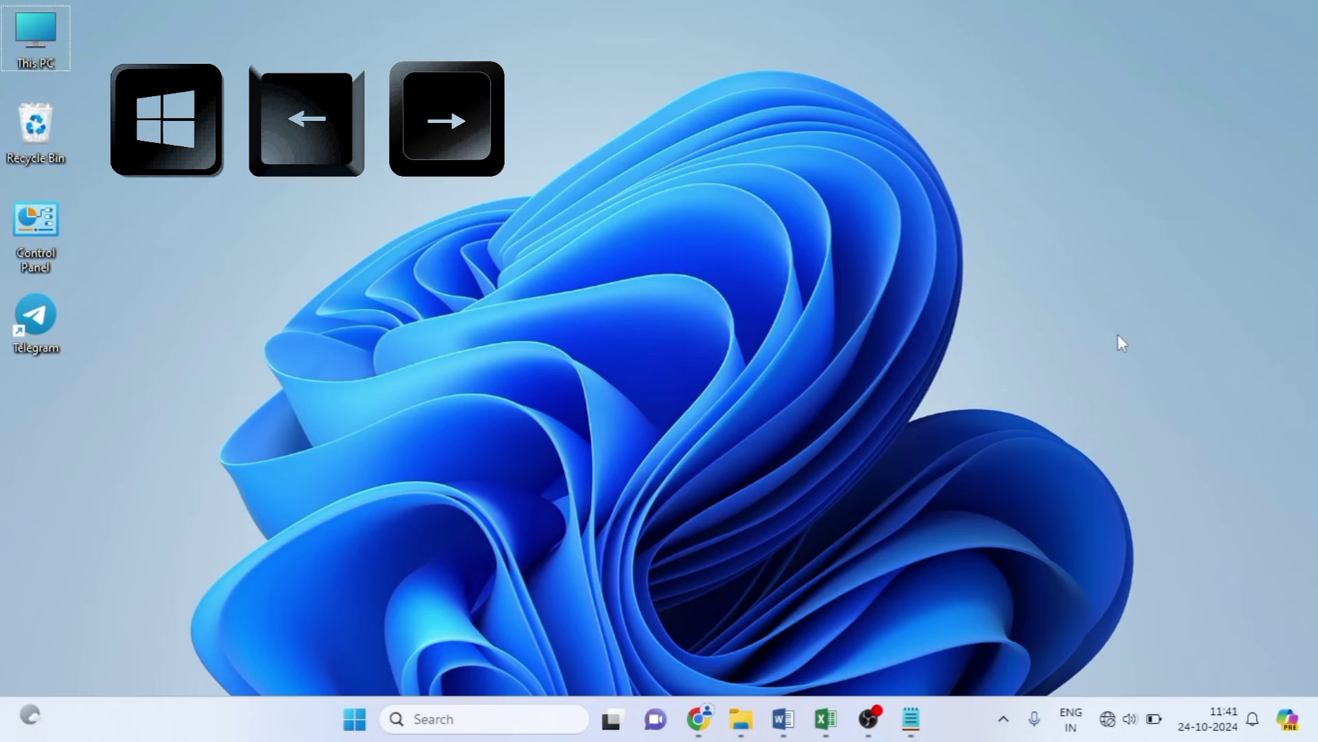
Snap the Word document to the right half of the screen and a File Explorer Home window to the left half
{"action": "mouse_move", "coordinate": [783, 719]}
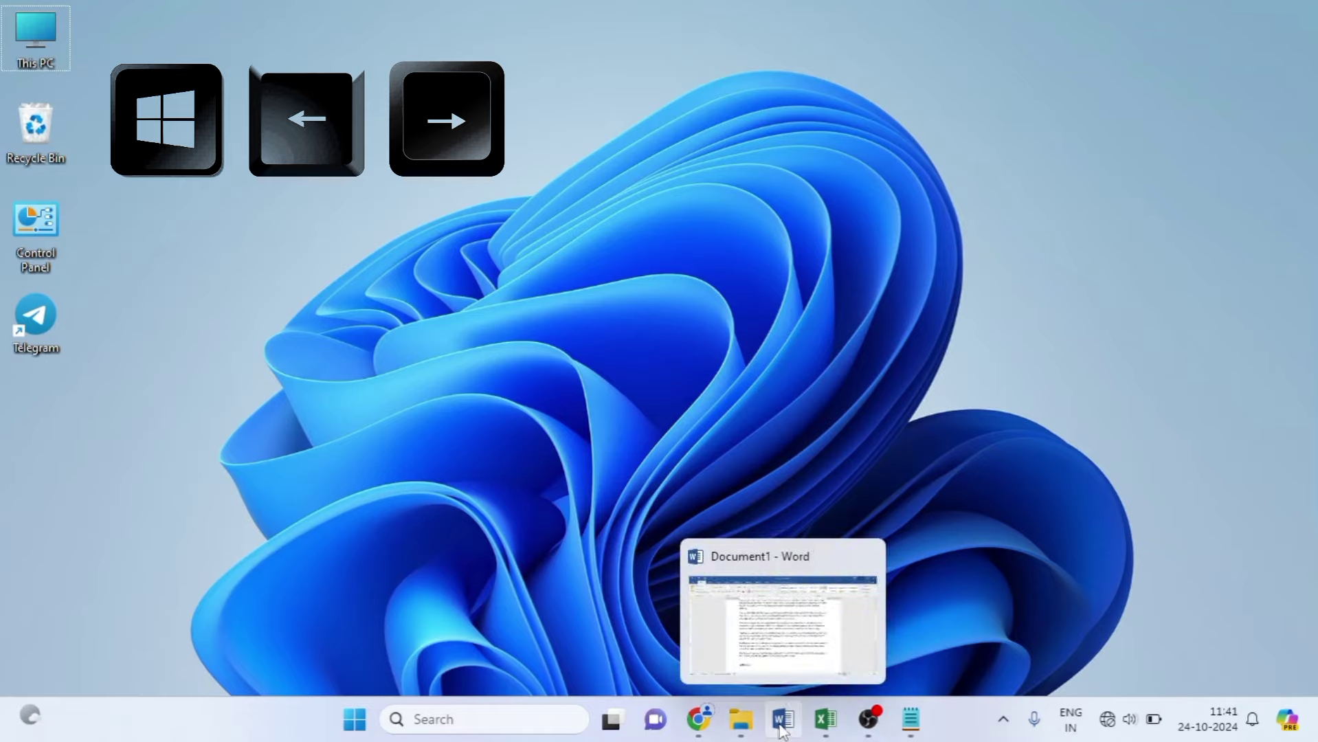
{"action": "left_click", "coordinate": [796, 666]}
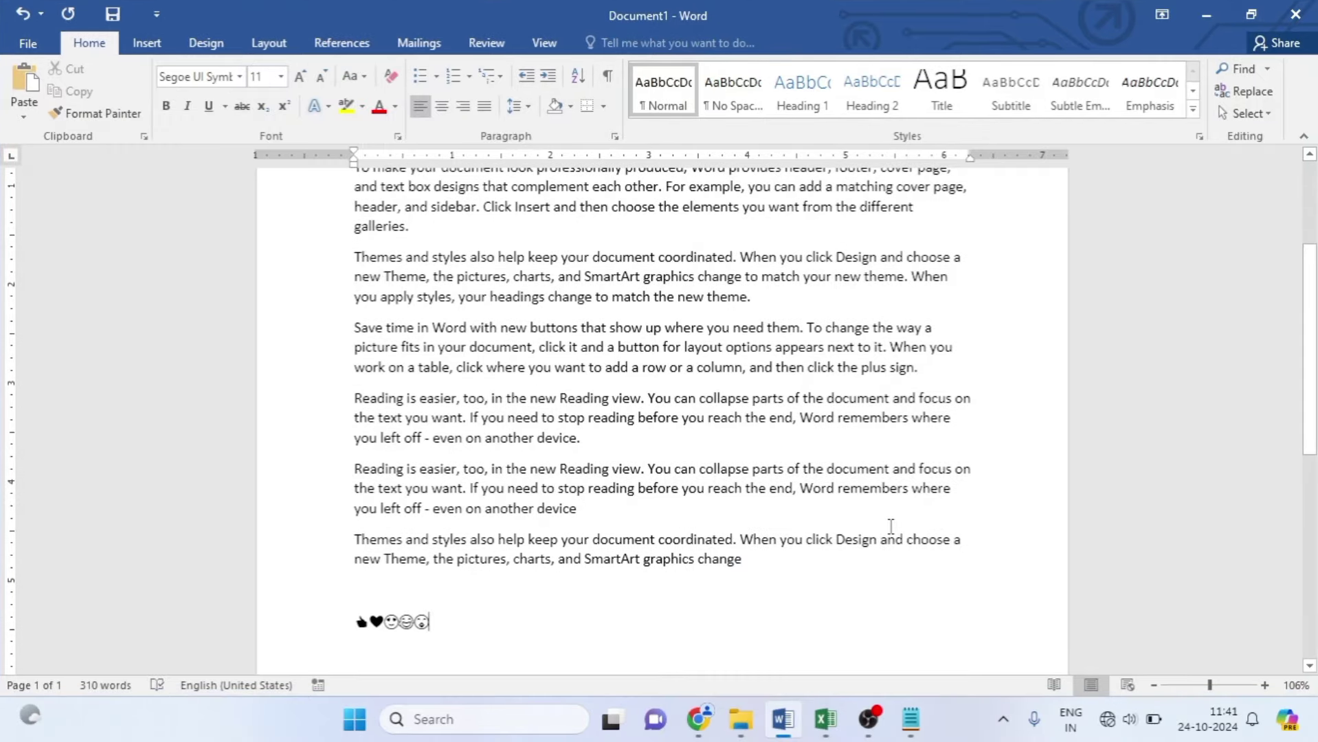
{"action": "key", "text": "super+Right"}
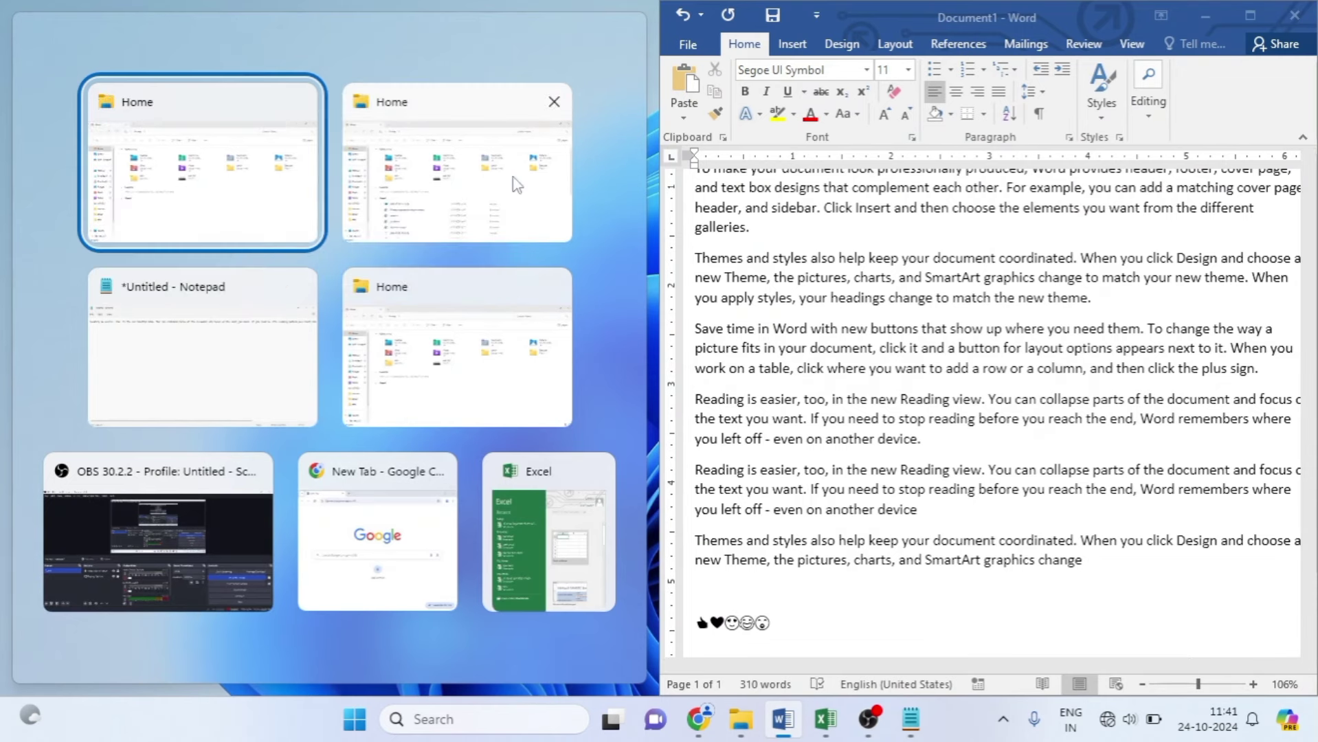
{"action": "left_click", "coordinate": [213, 177]}
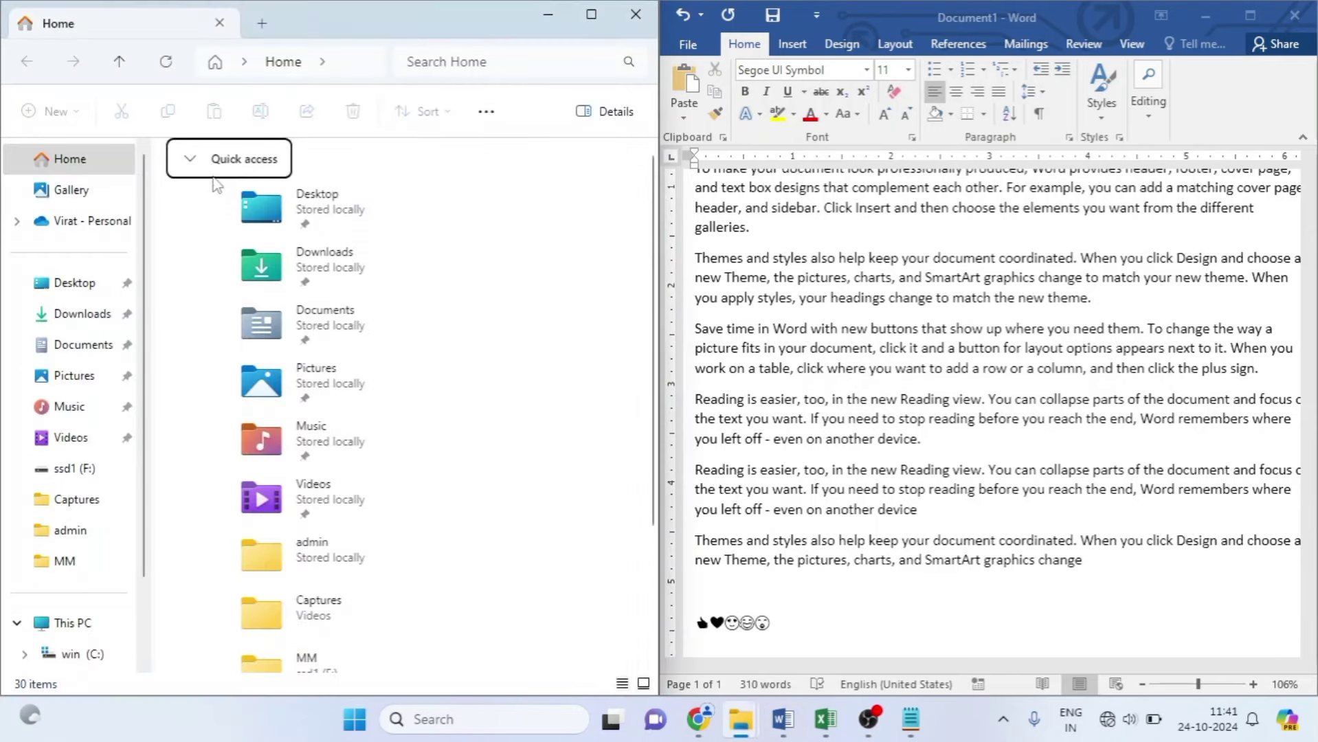
Browse the snapped File Explorer Home window and the Word document side by side, switching focus between the two
{"action": "scroll", "coordinate": [330, 274], "scroll_direction": "down", "scroll_amount": 3}
{"action": "scroll", "coordinate": [330, 261], "scroll_direction": "up", "scroll_amount": 3}
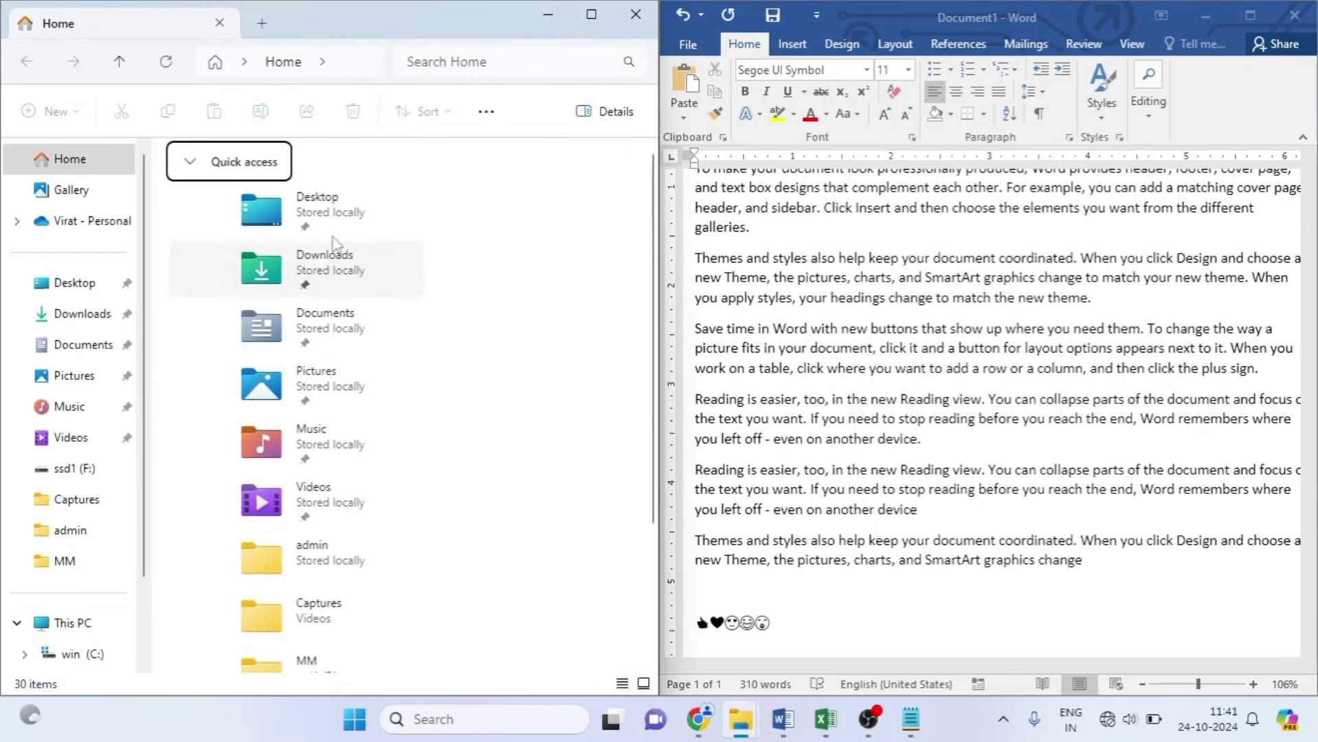
{"action": "left_click", "coordinate": [335, 219]}
{"action": "left_click", "coordinate": [335, 218]}
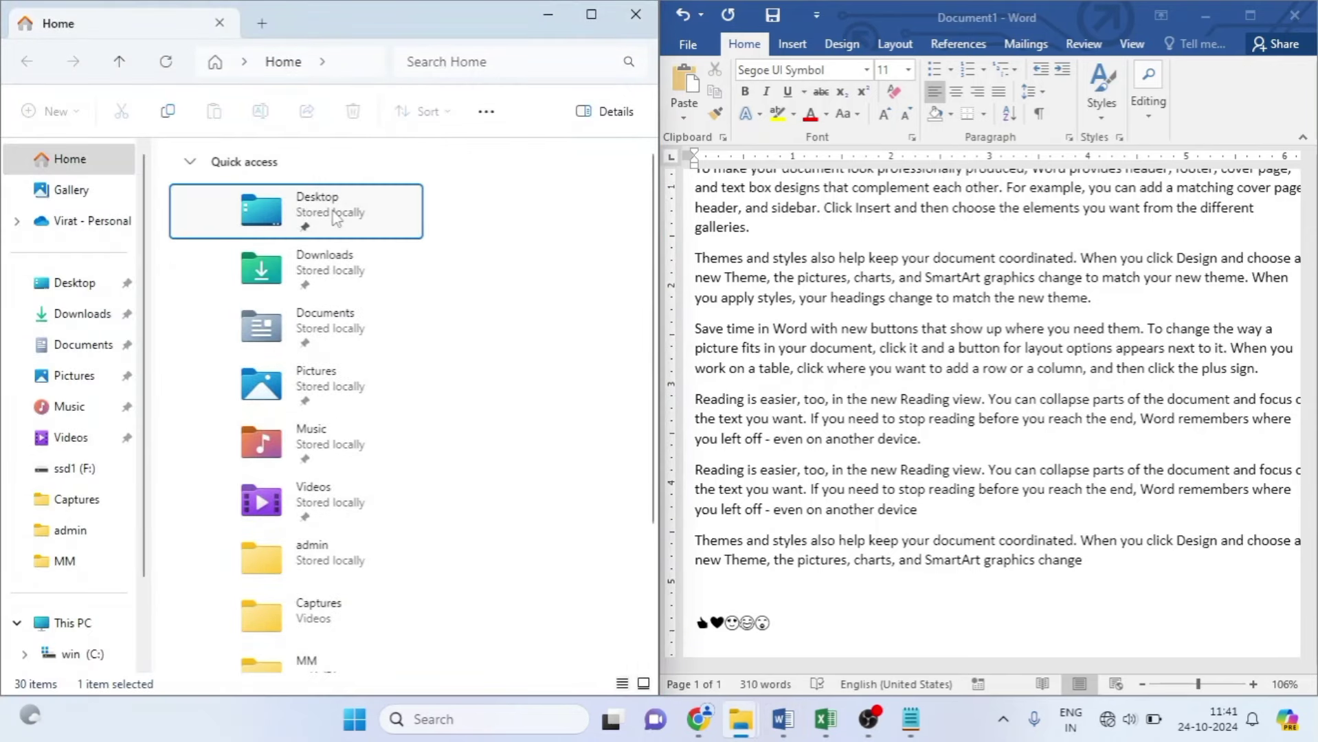
{"action": "scroll", "coordinate": [898, 589], "scroll_direction": "down", "scroll_amount": 3}
{"action": "left_click", "coordinate": [884, 539]}
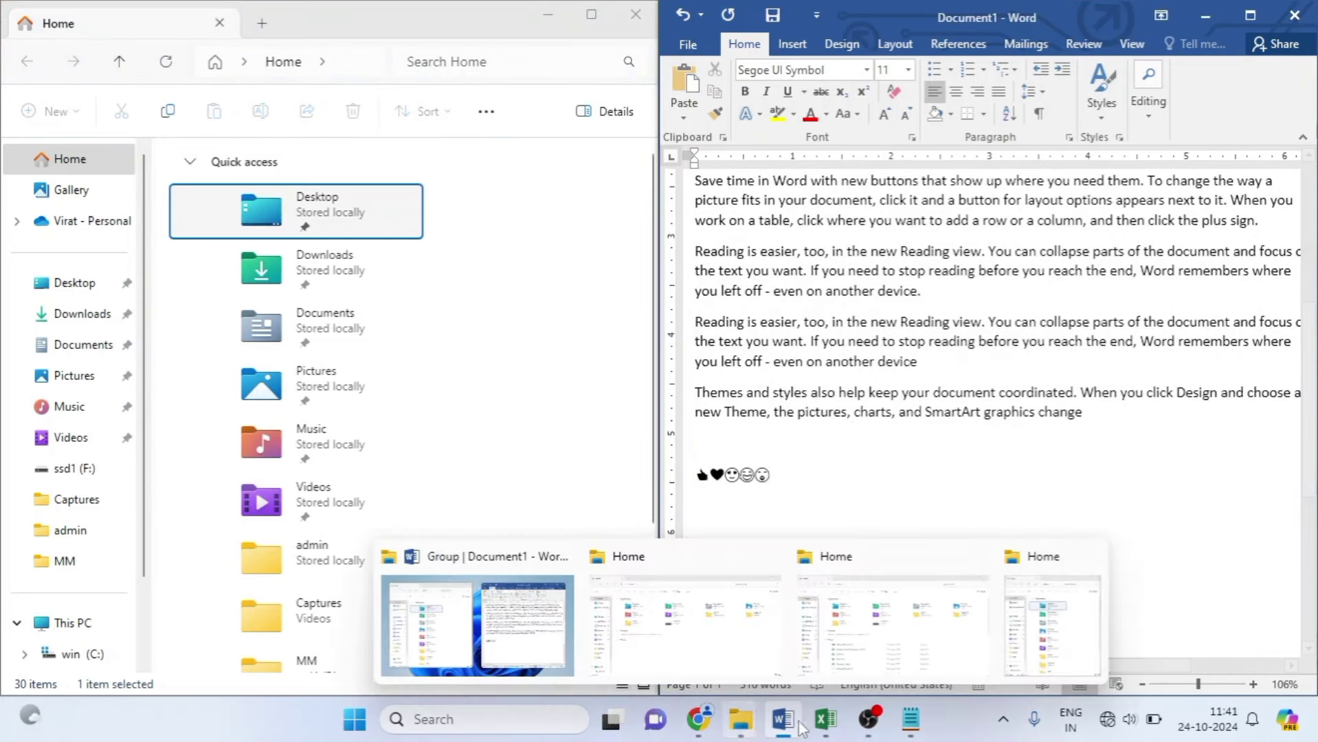
{"action": "left_click", "coordinate": [529, 444]}
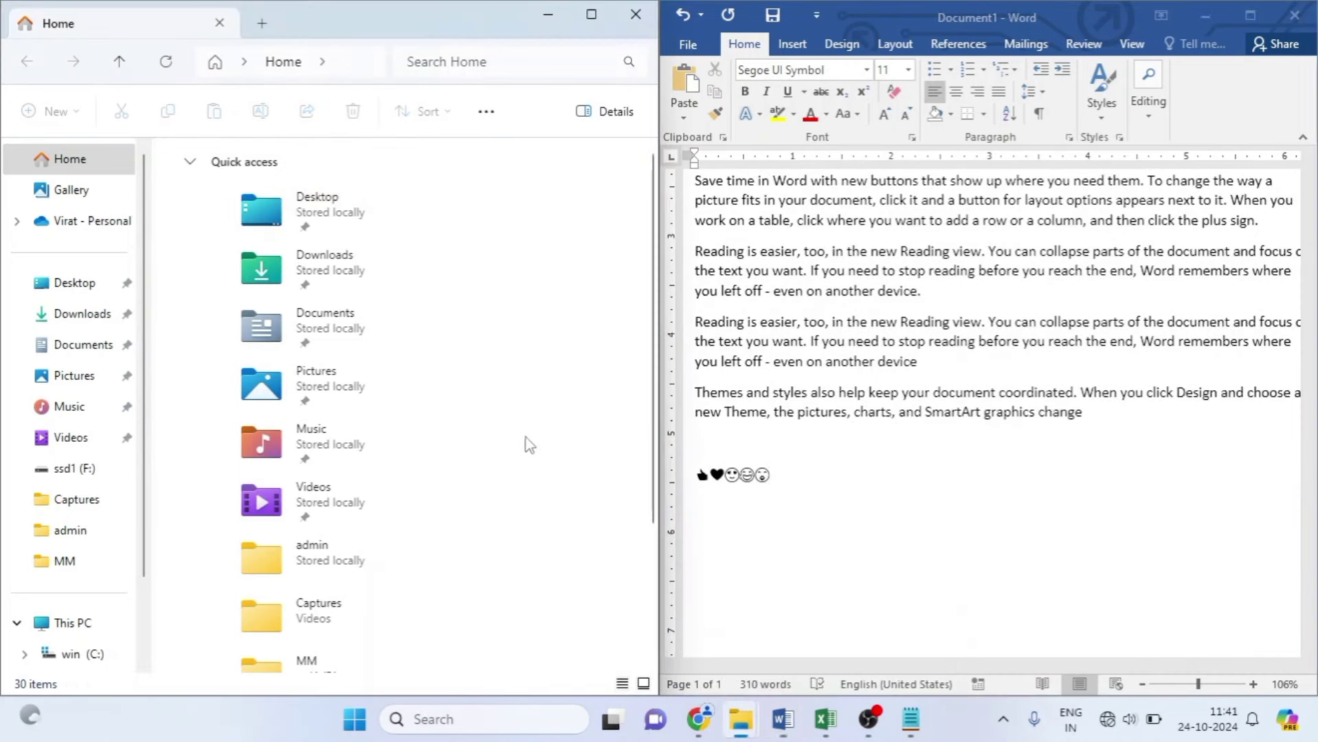
Minimize the File Explorer window and snap a new Chrome window to the left half of the screen beside Word
{"action": "left_click", "coordinate": [698, 718]}
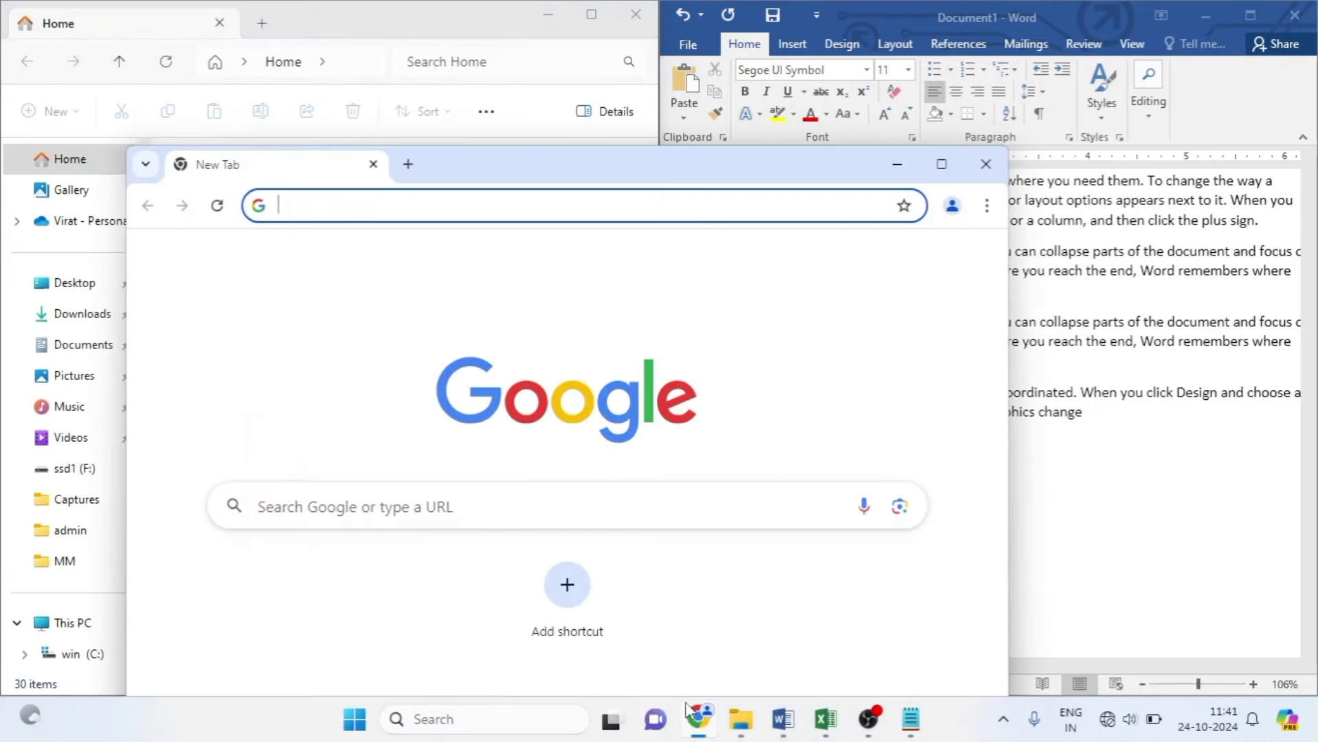
{"action": "left_click", "coordinate": [985, 164]}
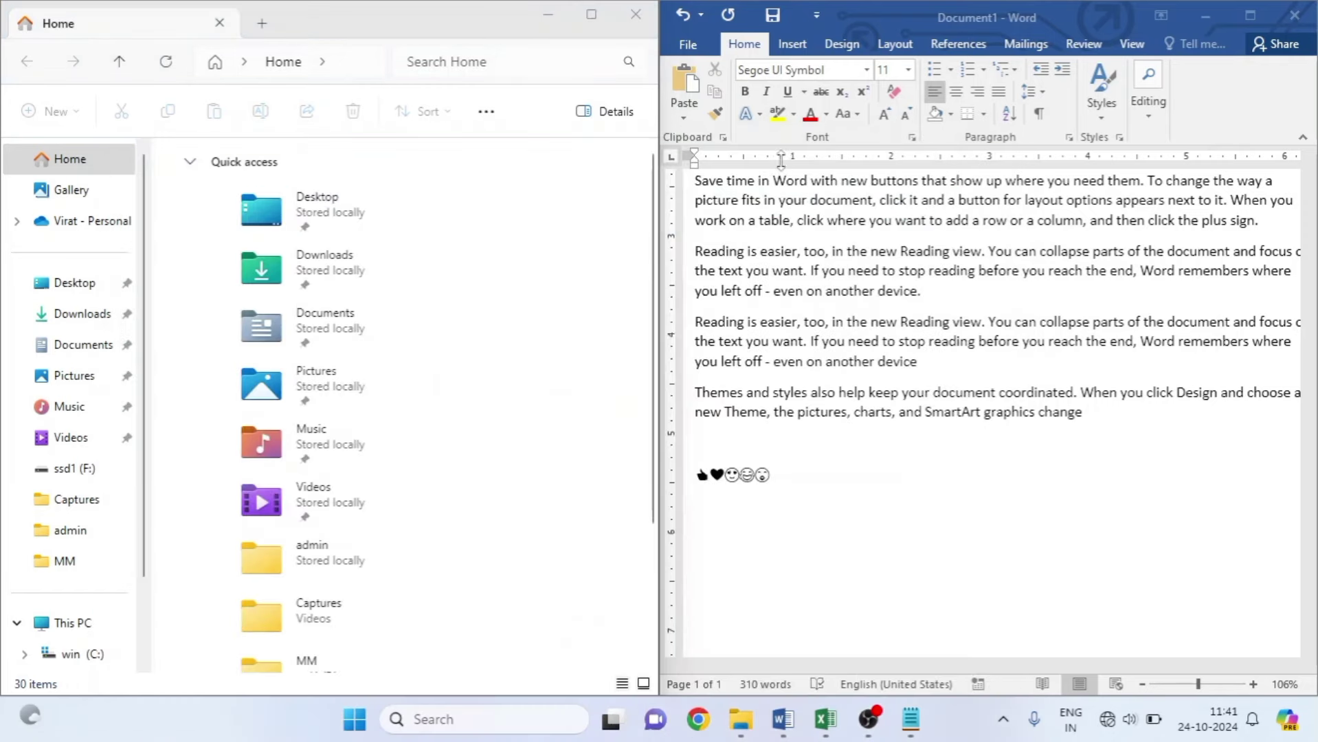
{"action": "left_click", "coordinate": [547, 15]}
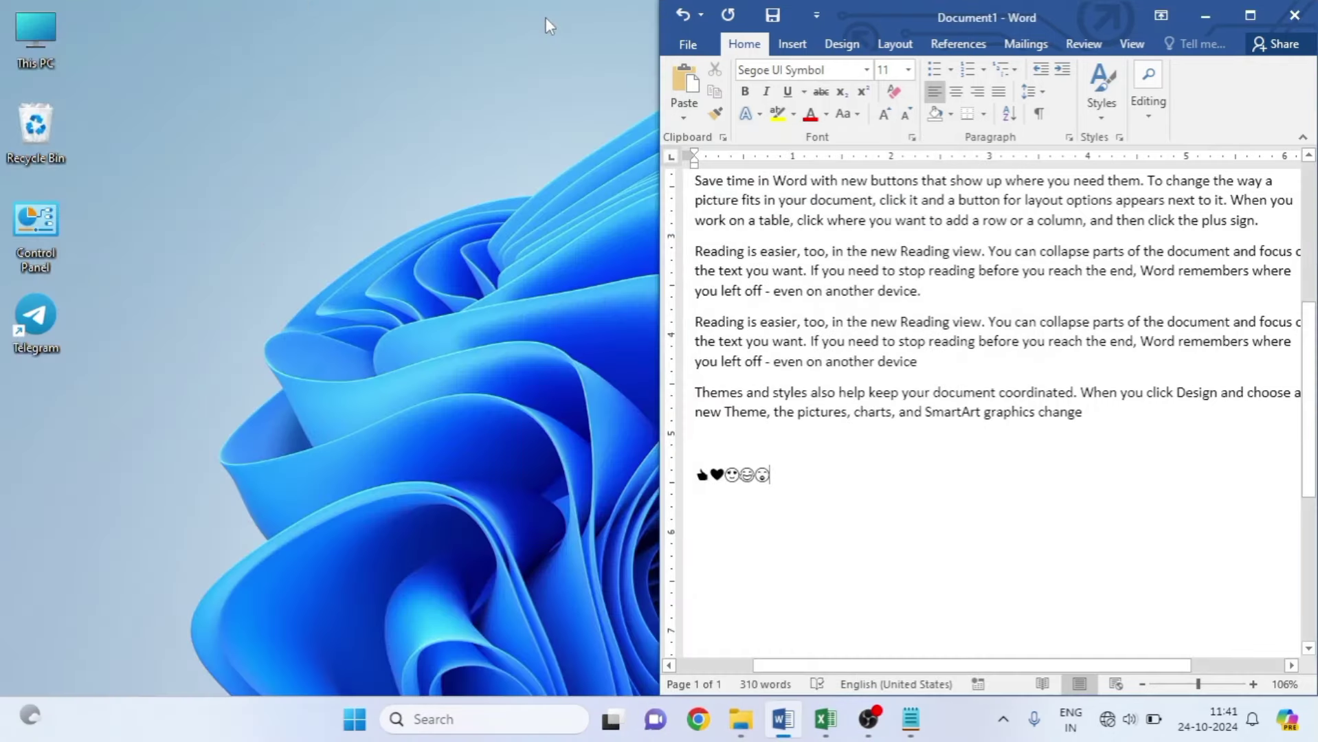
{"action": "left_click", "coordinate": [698, 718]}
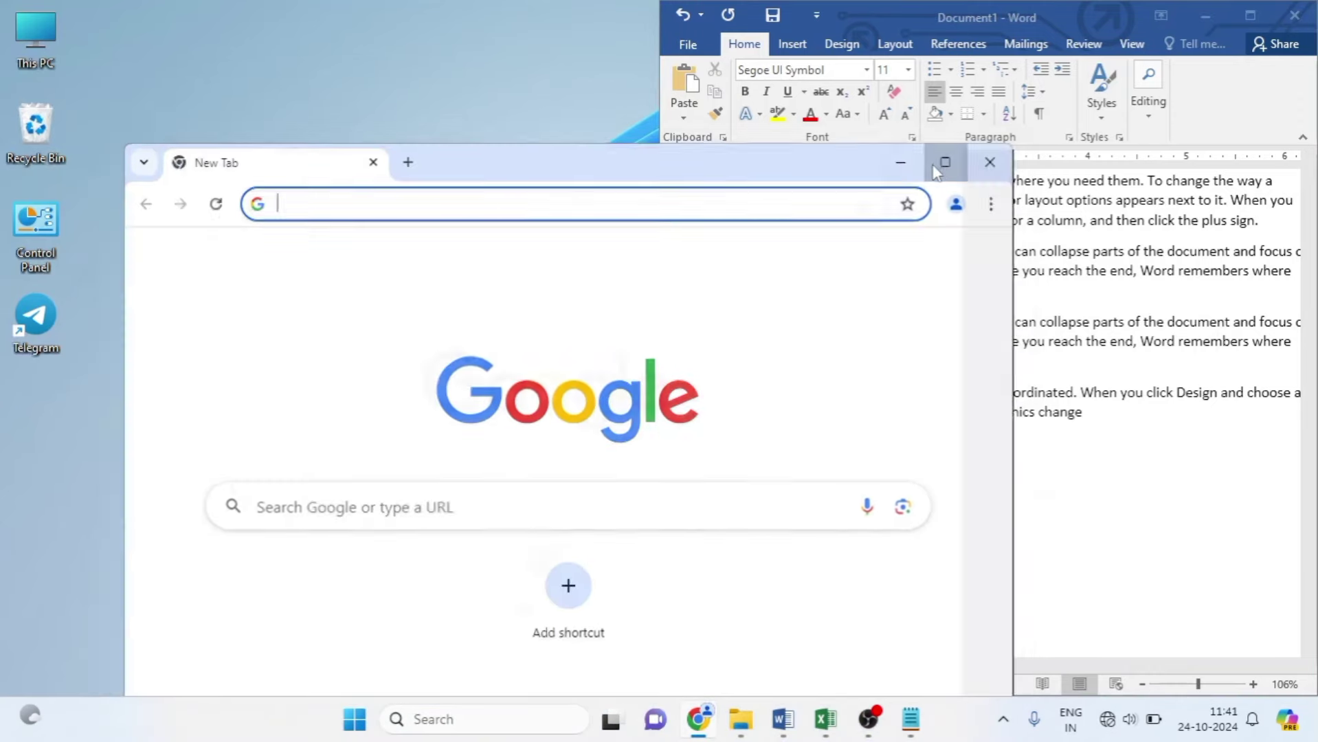
{"action": "left_click", "coordinate": [936, 162]}
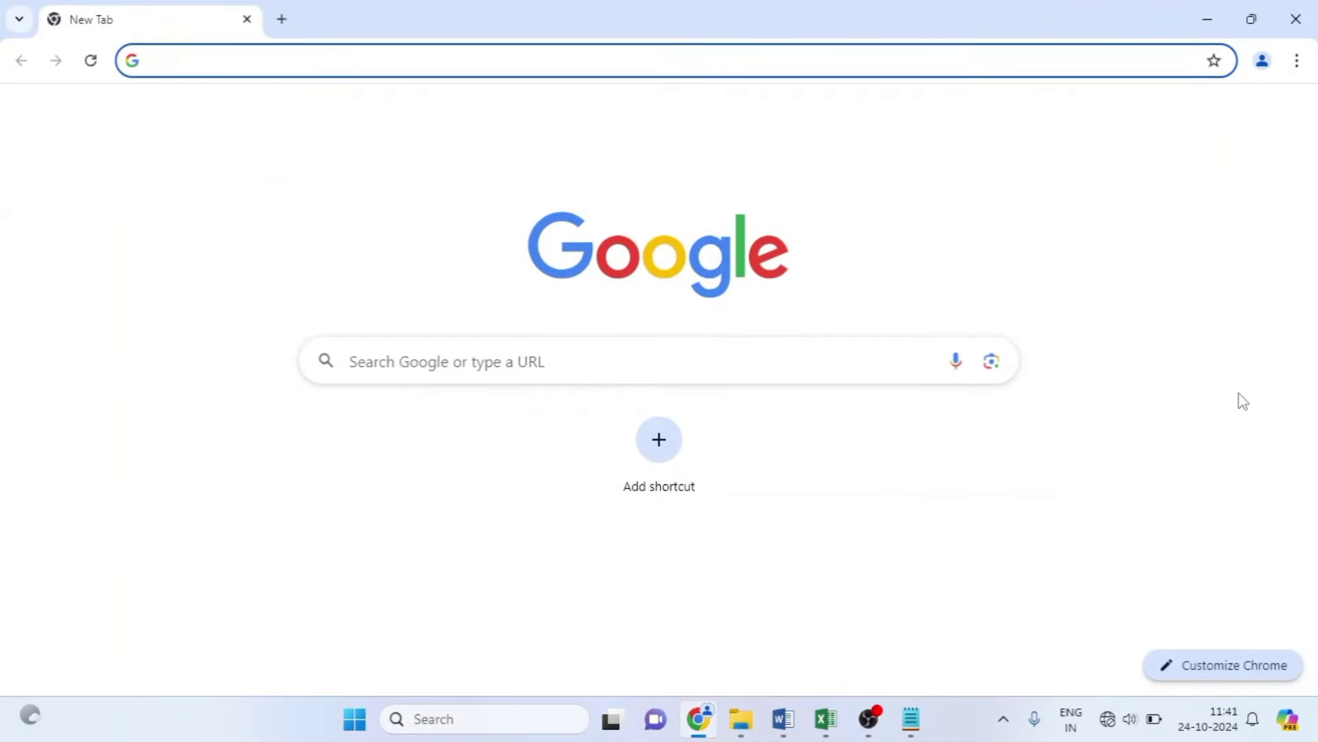
{"action": "key", "text": "super+Left"}
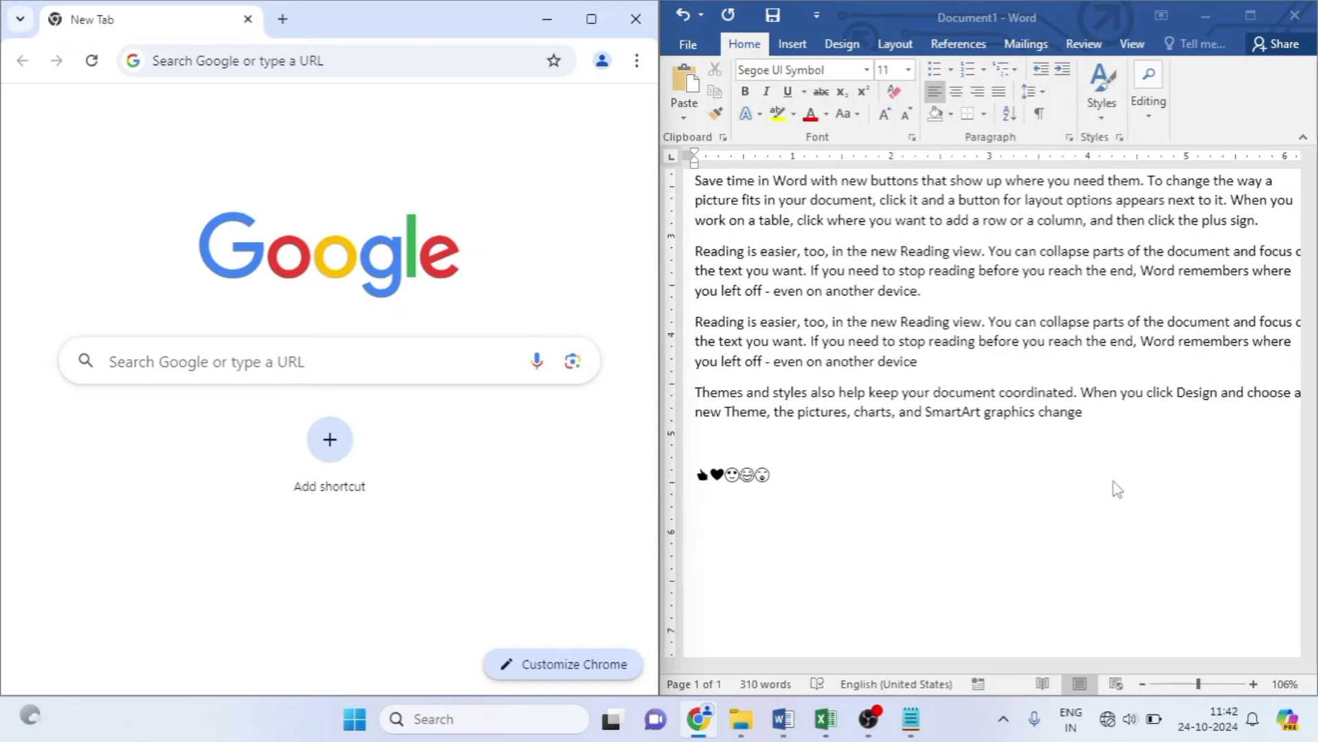
Minimize the snapped Word and Chrome windows to clear the desktop
{"action": "left_click", "coordinate": [837, 467]}
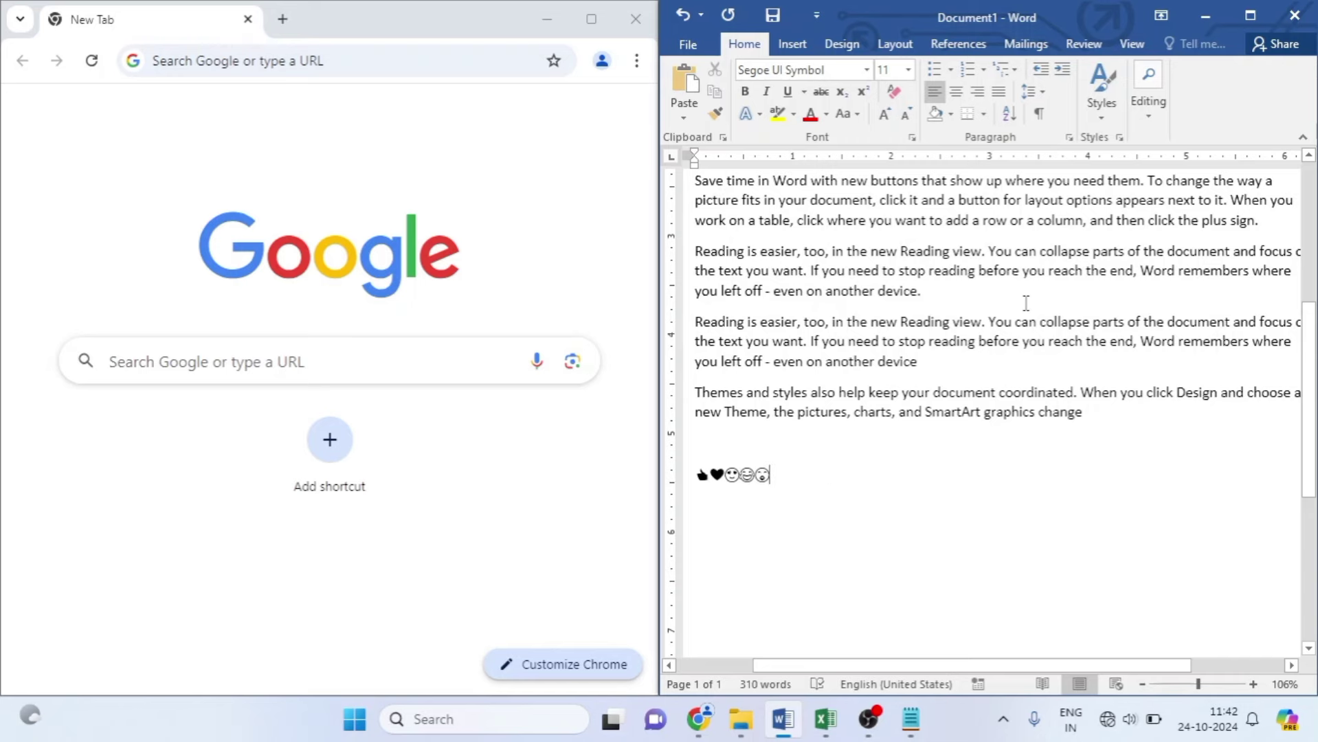
{"action": "left_click", "coordinate": [1206, 16]}
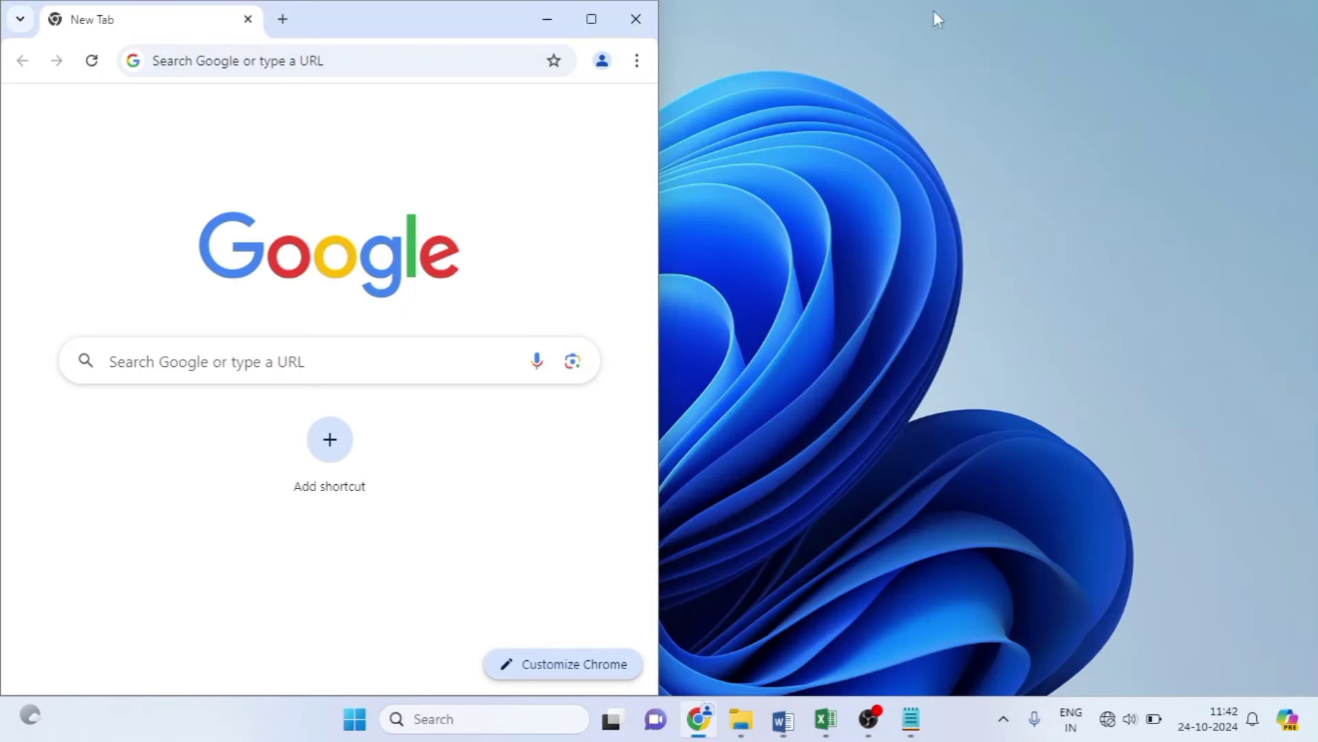
{"action": "left_click", "coordinate": [558, 20]}
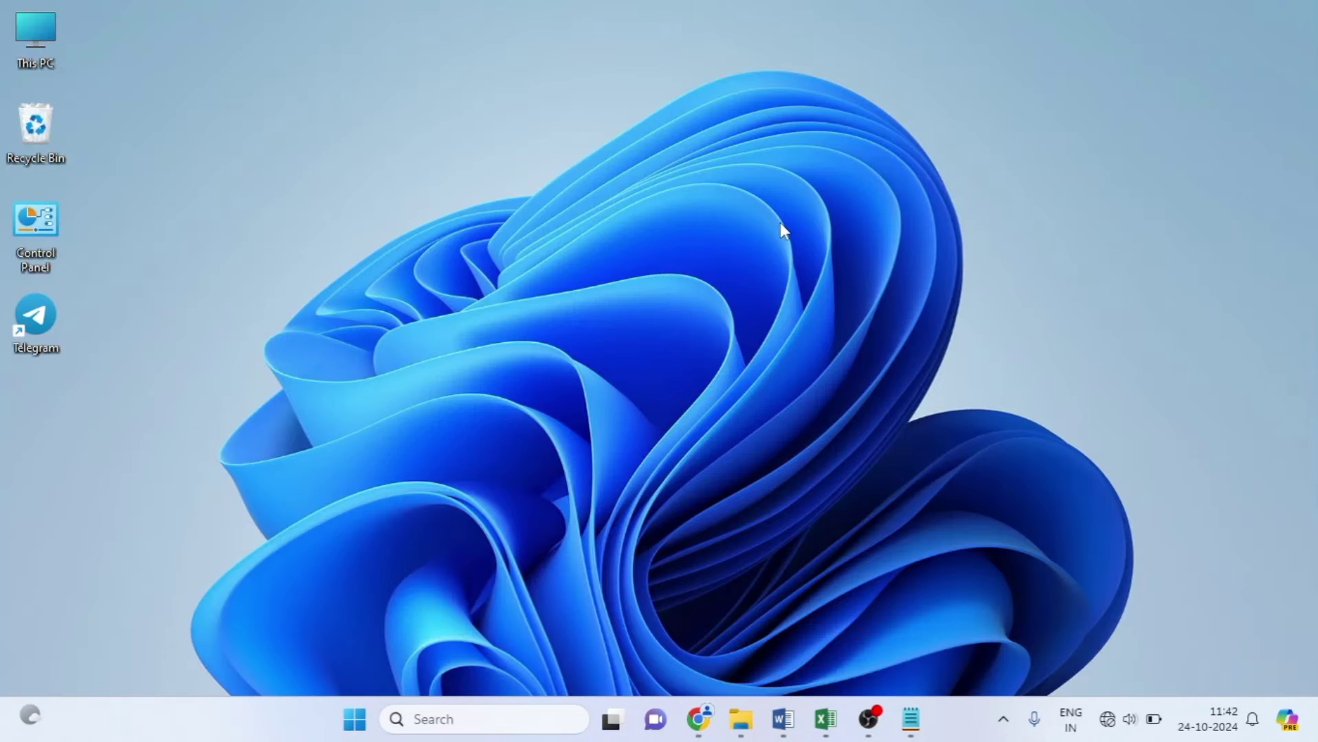